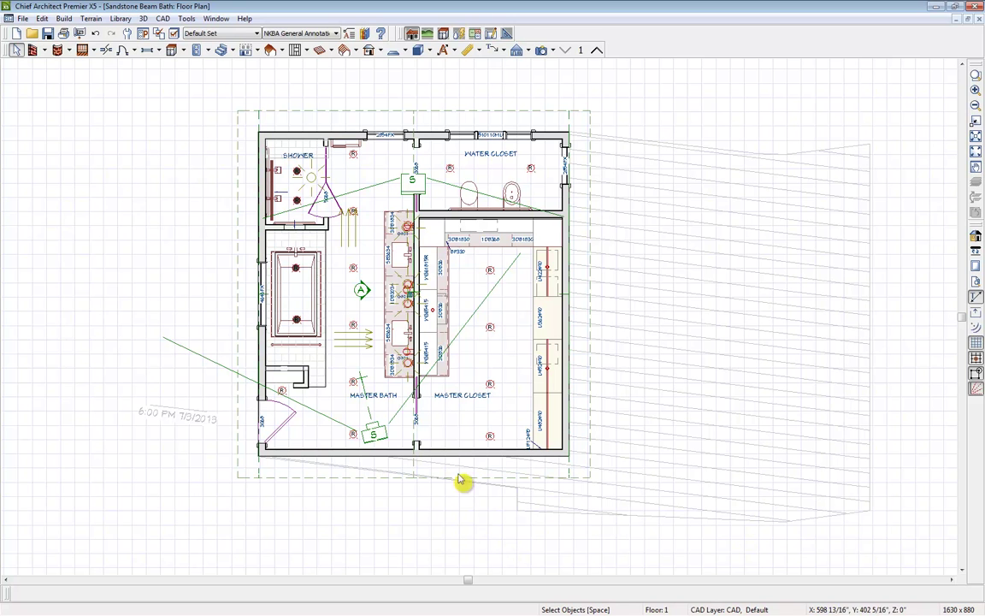
Select the camera symbol in the Master Bath on the Sandstone Beam Bath floor plan
left_click(376, 434)
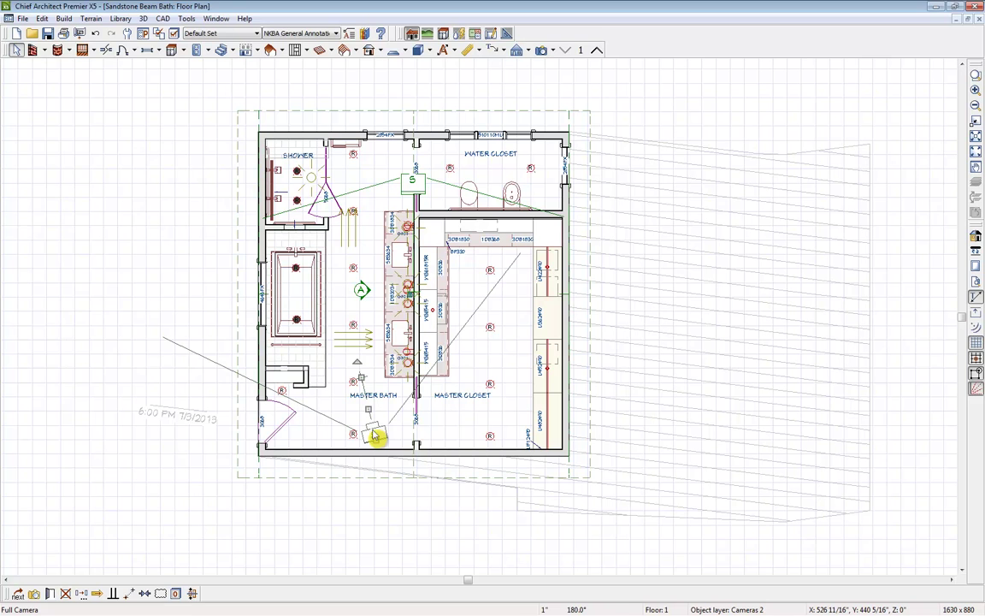
Open the master bath camera's Full Camera - RT2 3D view
double_click(376, 434)
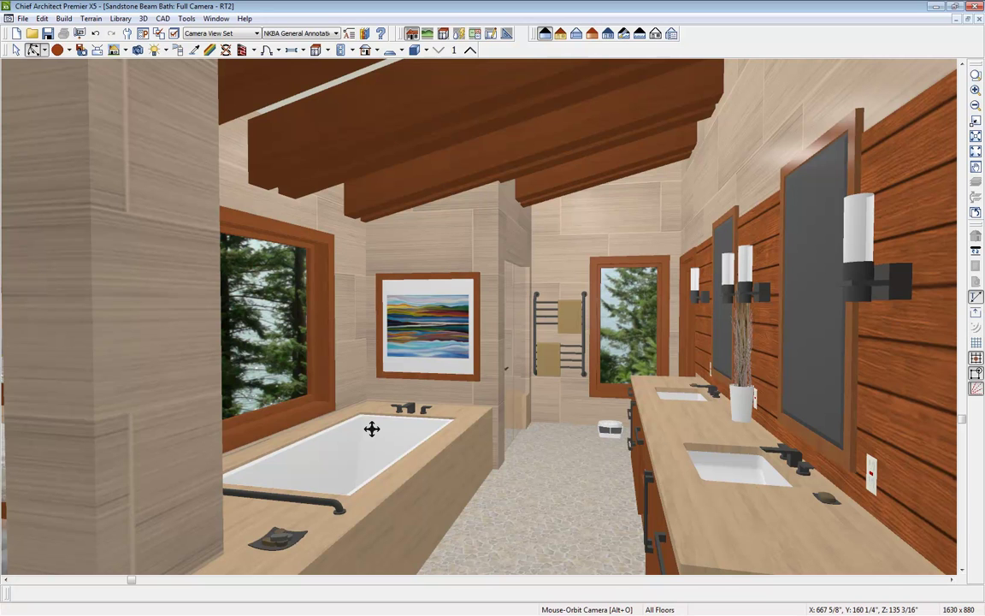
Keep the vanity sconce as a 100-lumen Point Light and turn on Casts Shadows
double_click(866, 268)
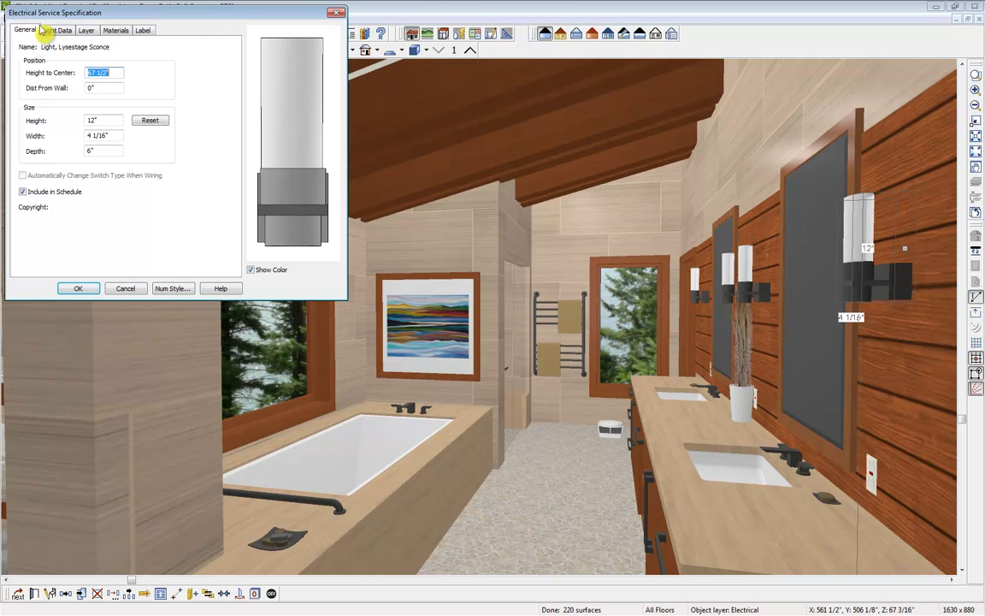
left_click(57, 31)
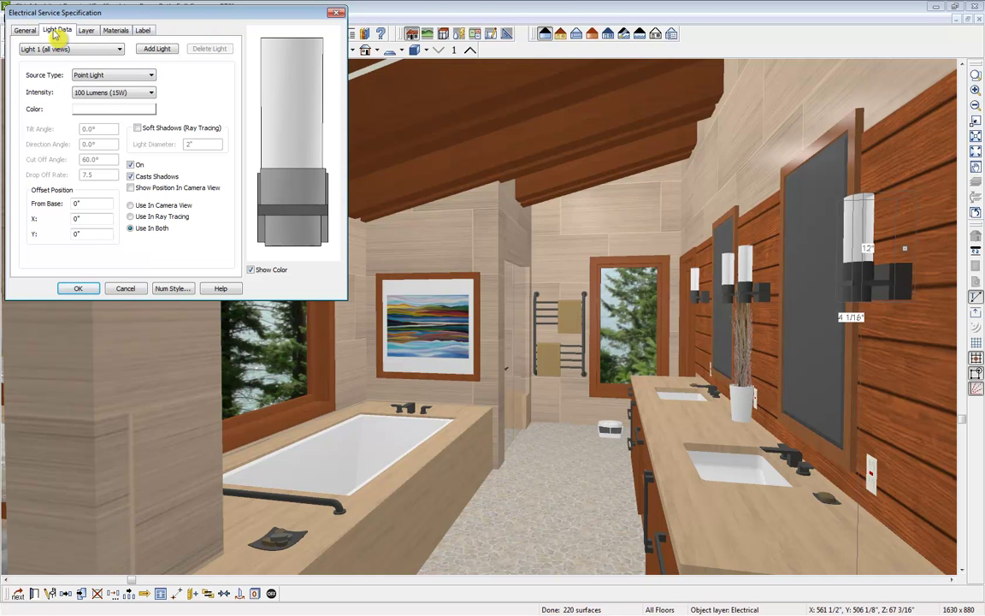
left_click(130, 80)
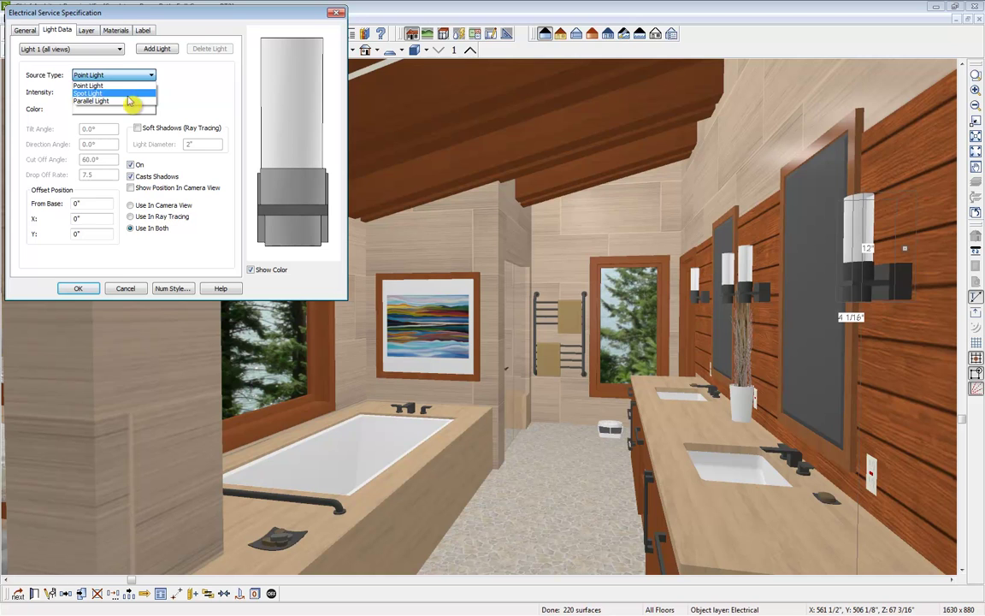
left_click(200, 109)
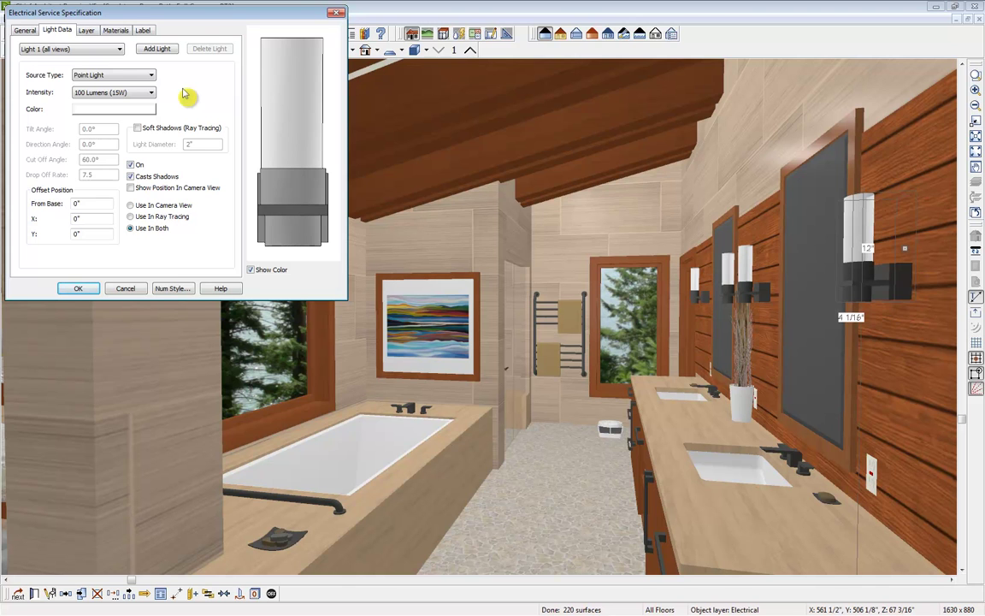
left_click(133, 176)
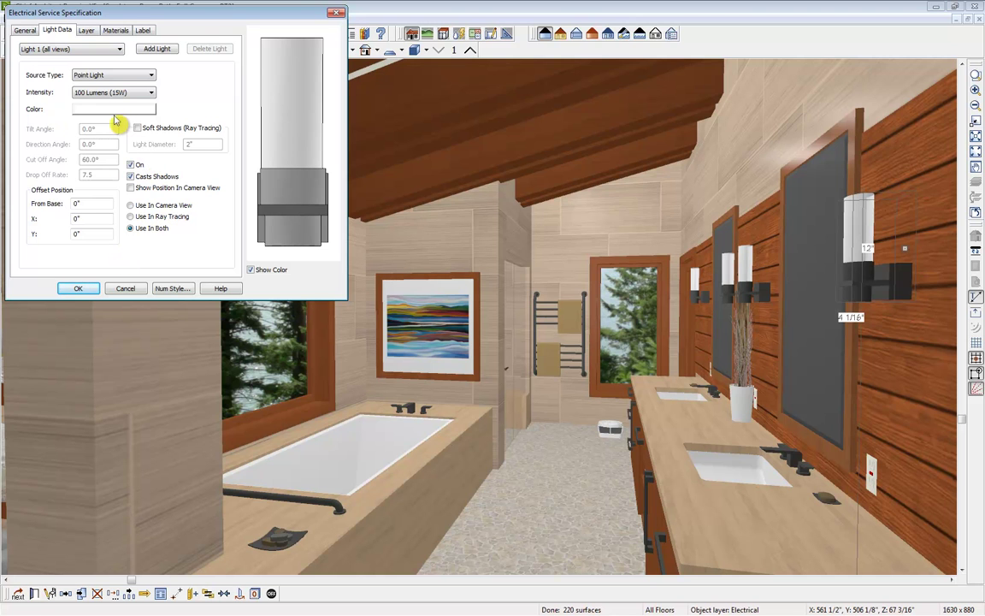
left_click(79, 288)
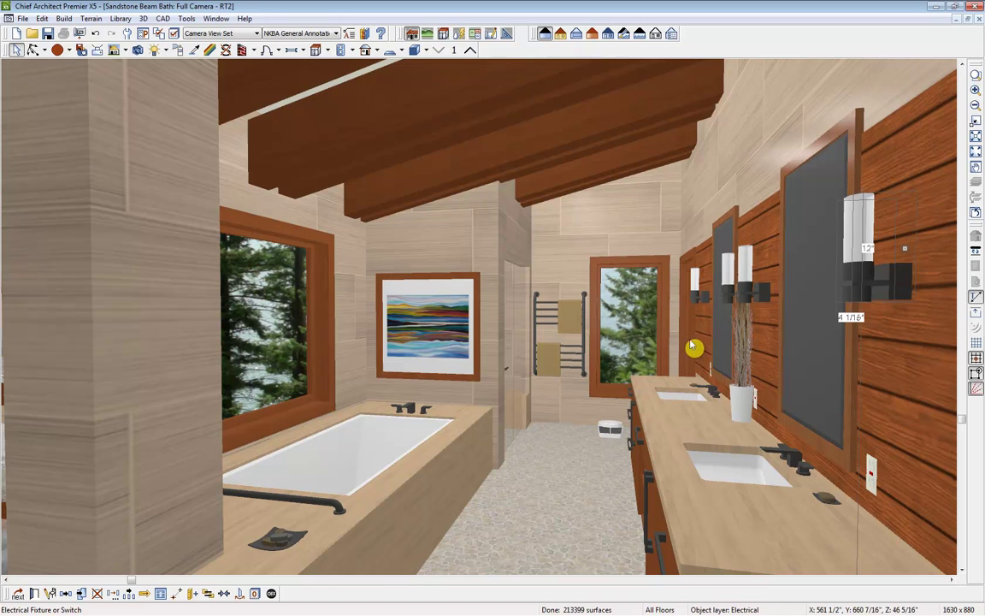
Switch to the Sandstone Beam Bath floor plan and check the master bath light's specification, unchanged
left_click(215, 18)
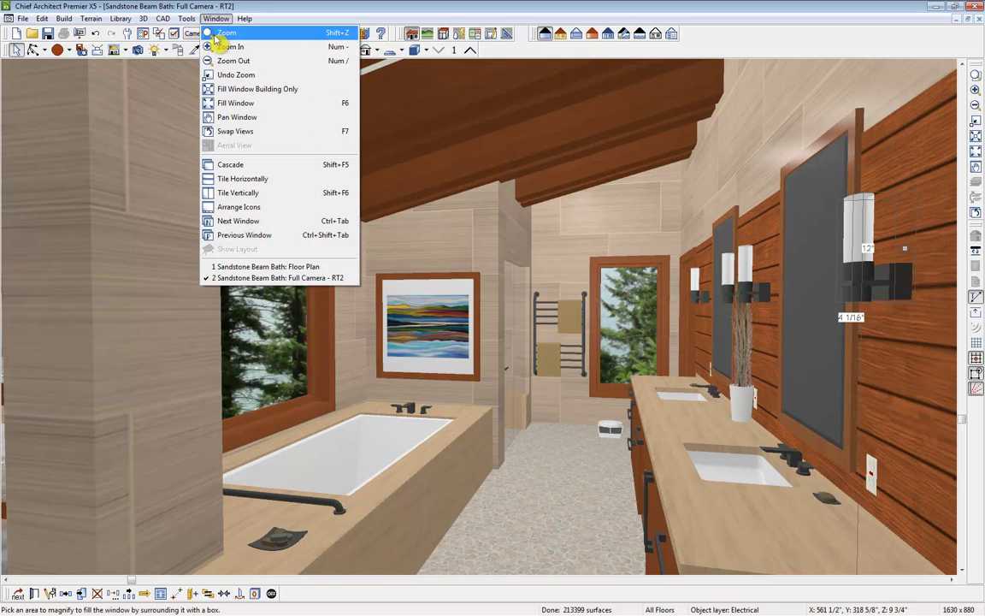
left_click(317, 268)
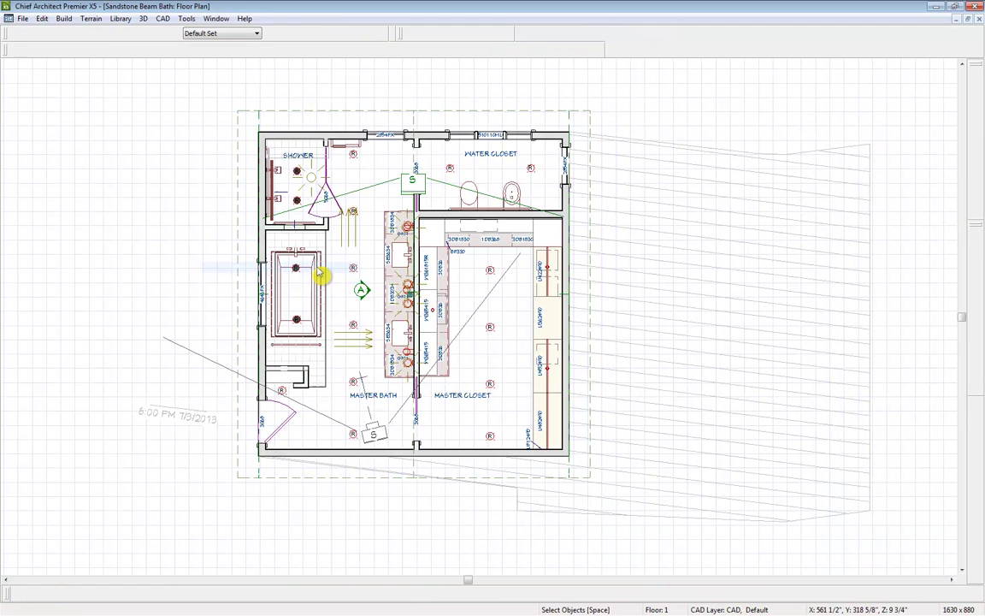
middle_click_drag(345, 313, 394, 272)
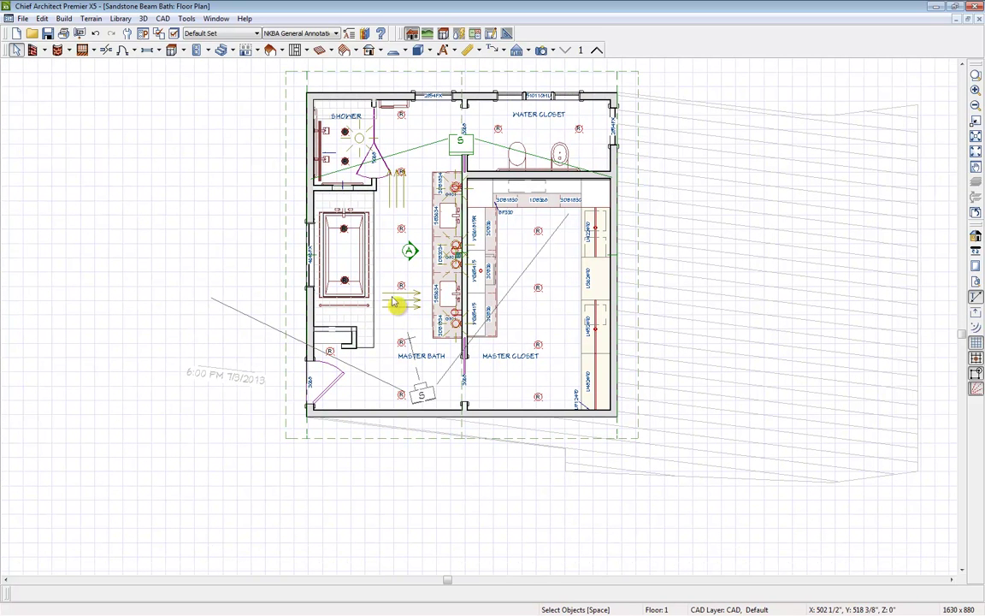
left_click(407, 307)
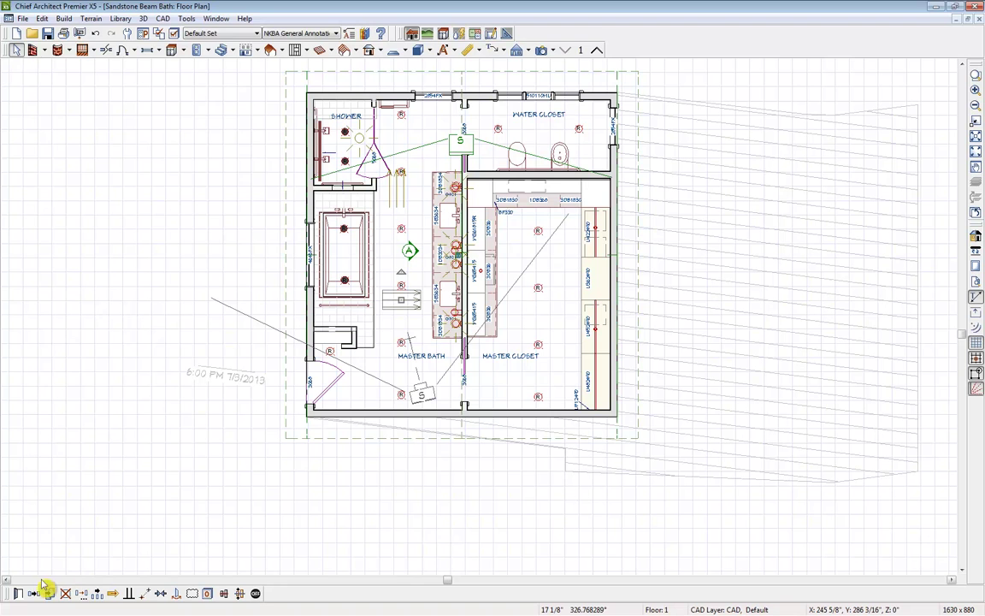
left_click(18, 592)
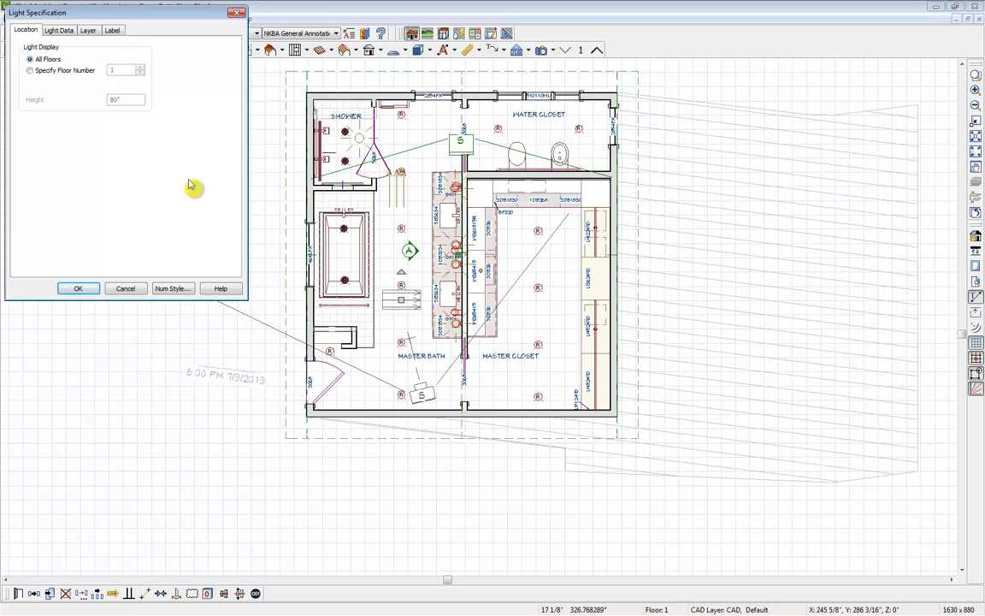
key("Escape")
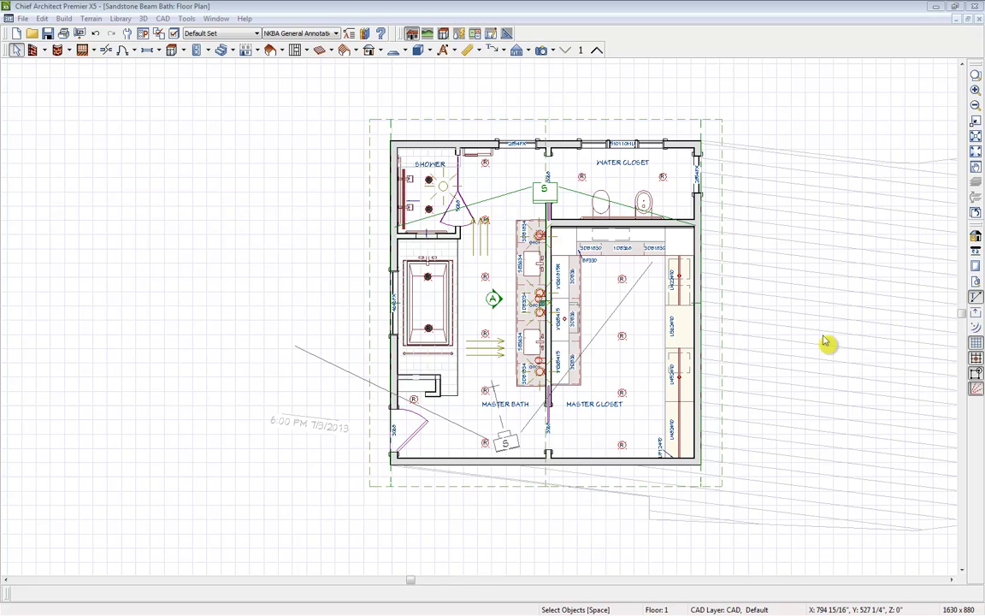
left_click(484, 392)
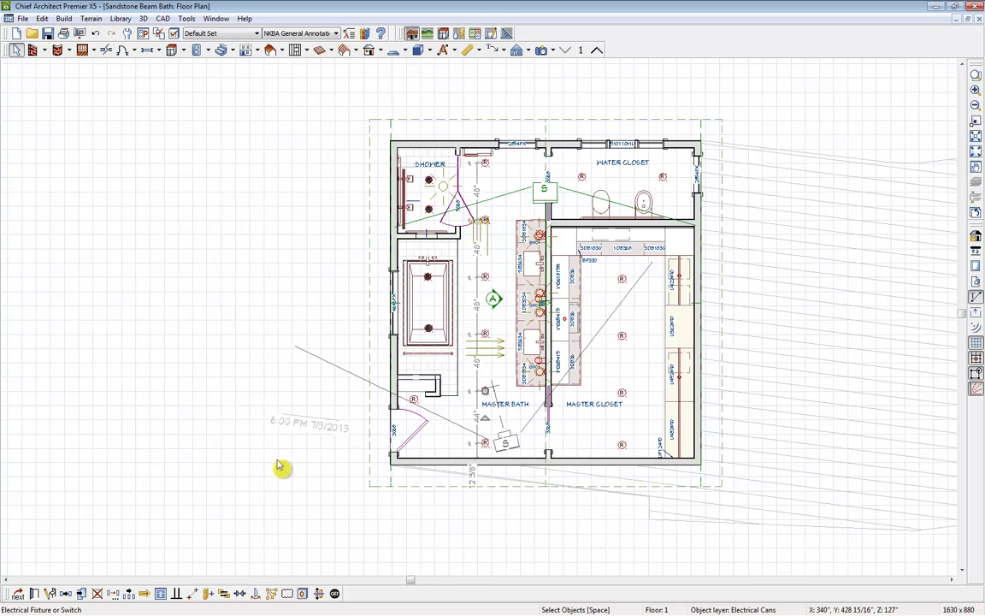
left_click(280, 473)
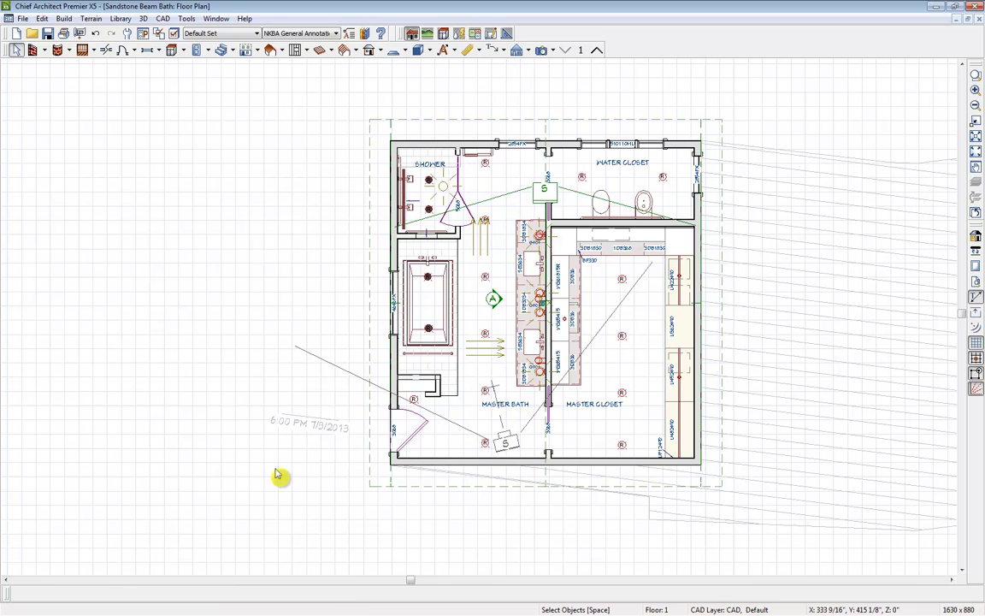
left_click(483, 351)
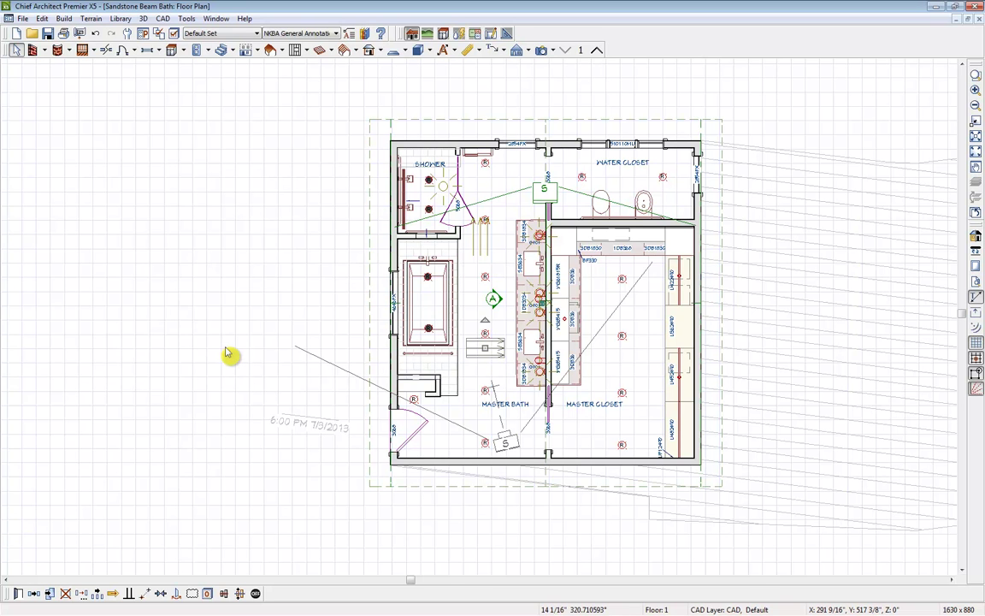
left_click(237, 490)
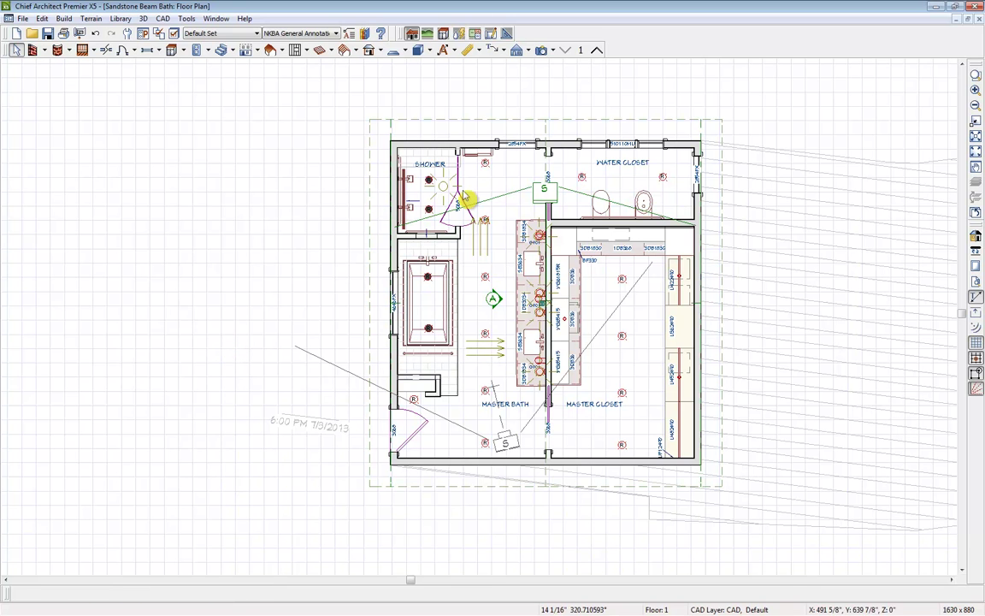
left_click(444, 188)
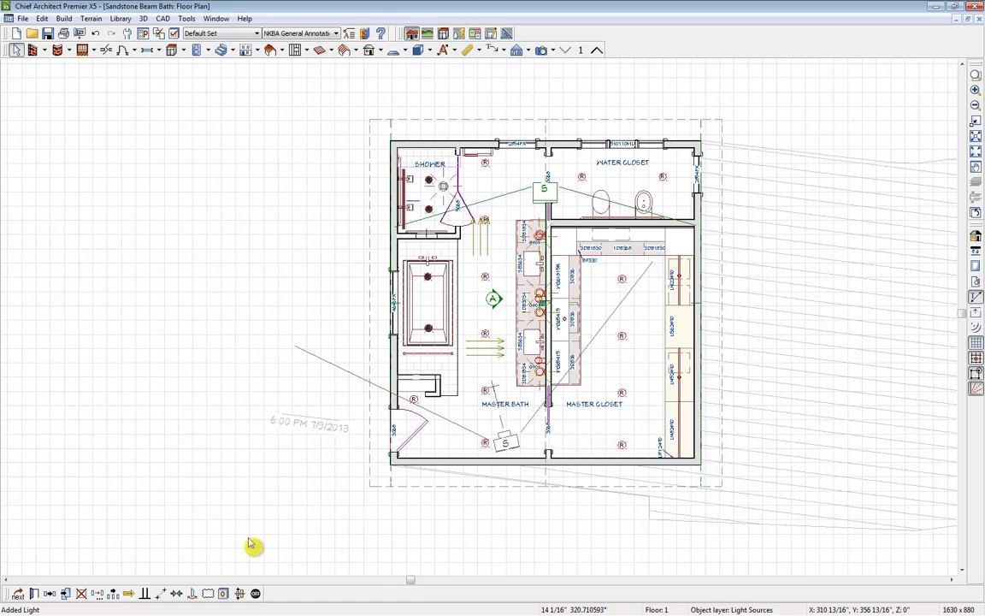
left_click(306, 461)
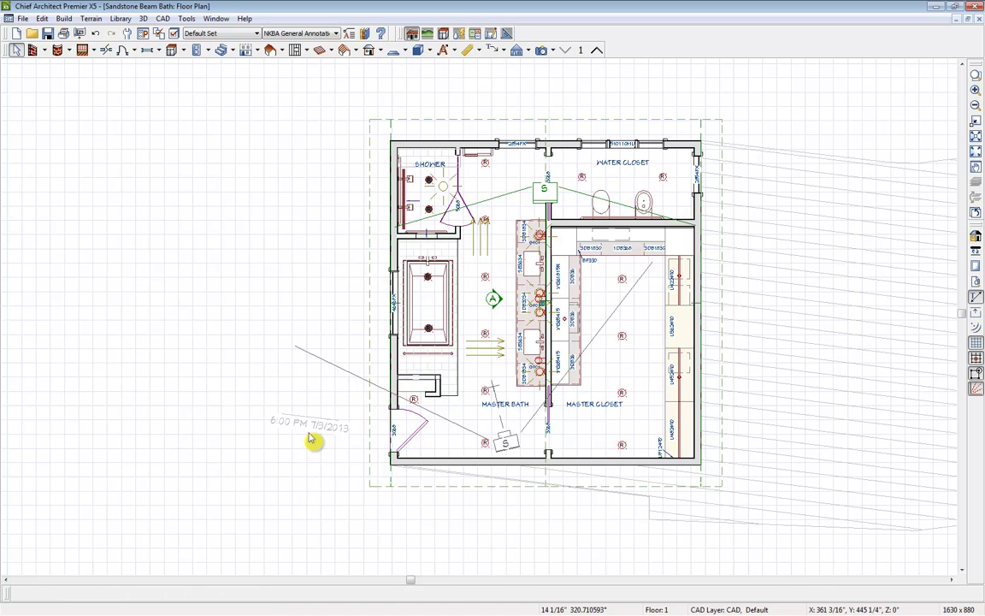
left_click(313, 424)
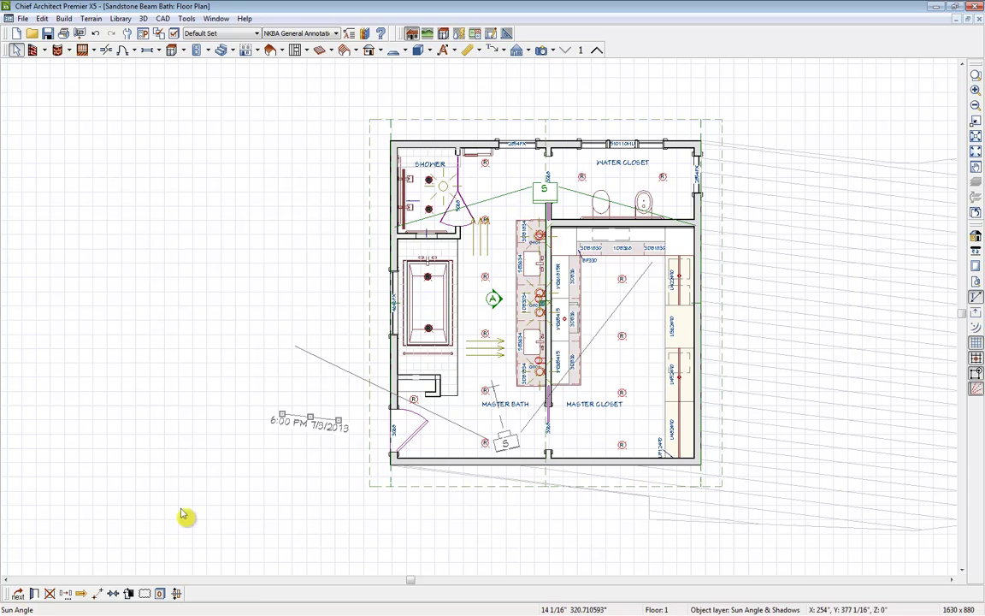
left_click(770, 285)
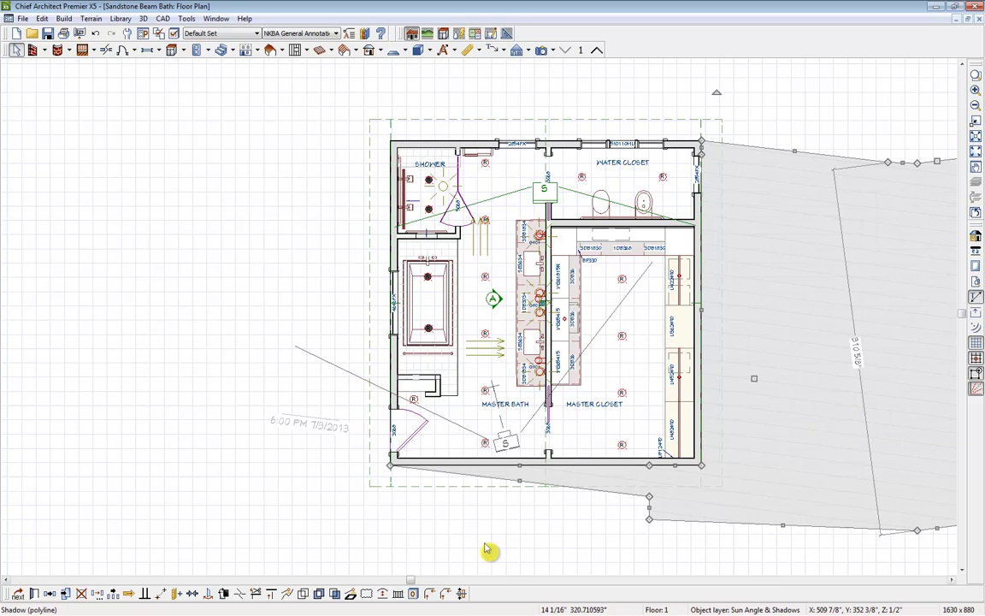
key("Escape")
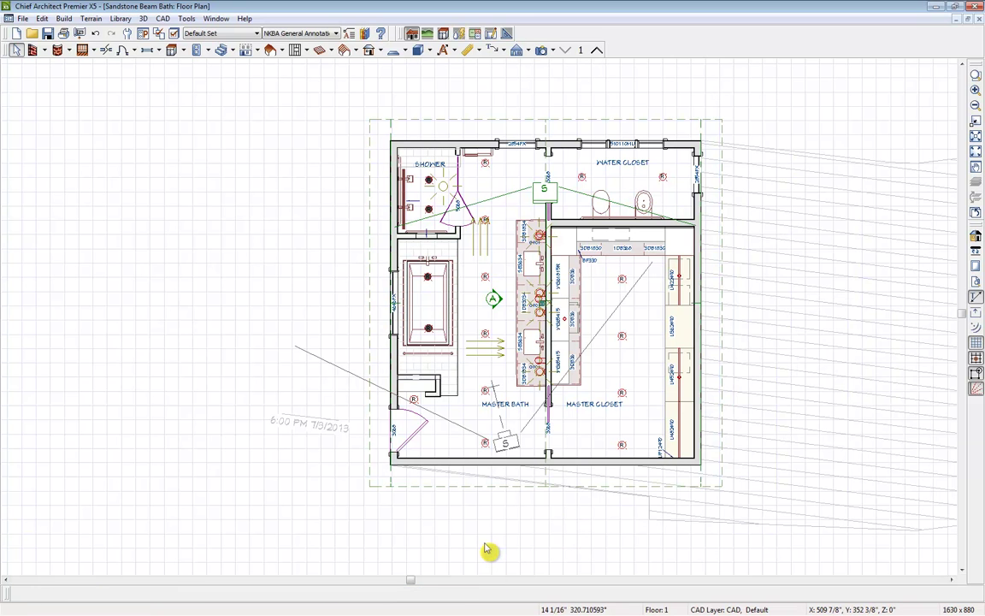
Place a Full Camera looking into the master bath and switch to Adjust Material Definition
left_click(509, 447)
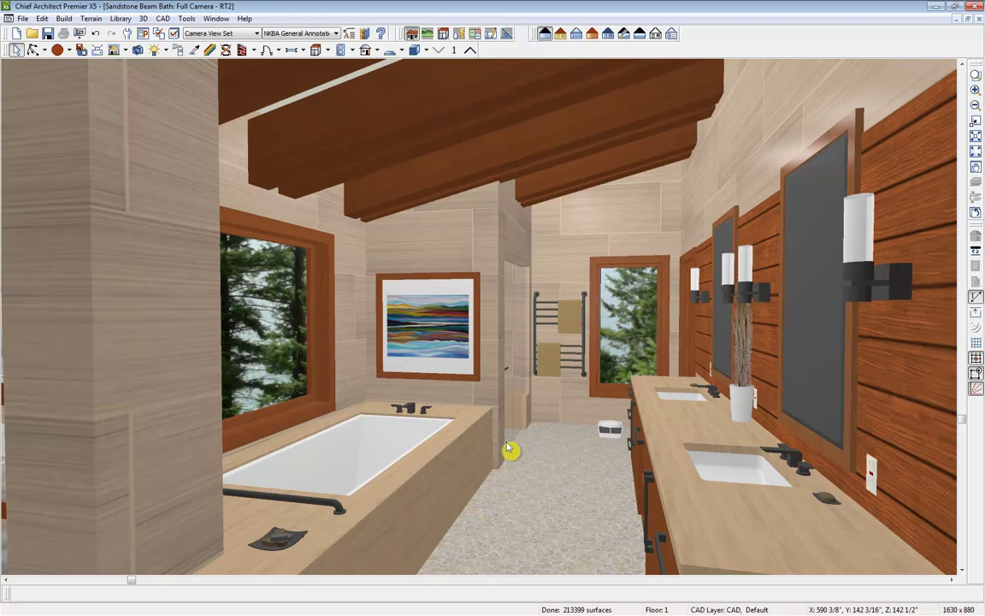
left_click(211, 51)
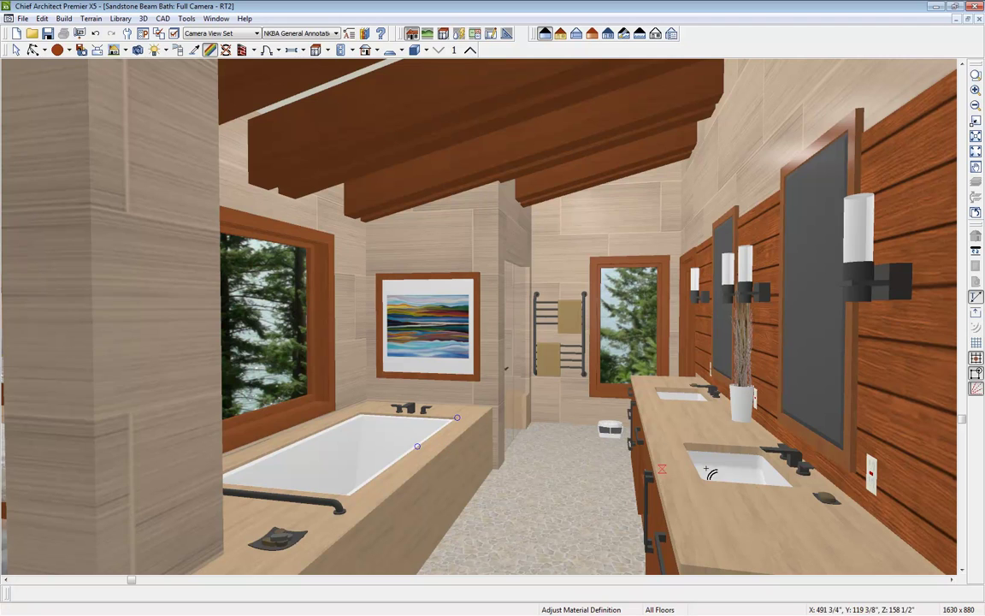
Inspect the faucet material and the wall's Dust material in ray trace preview, then cancel
left_click(799, 460)
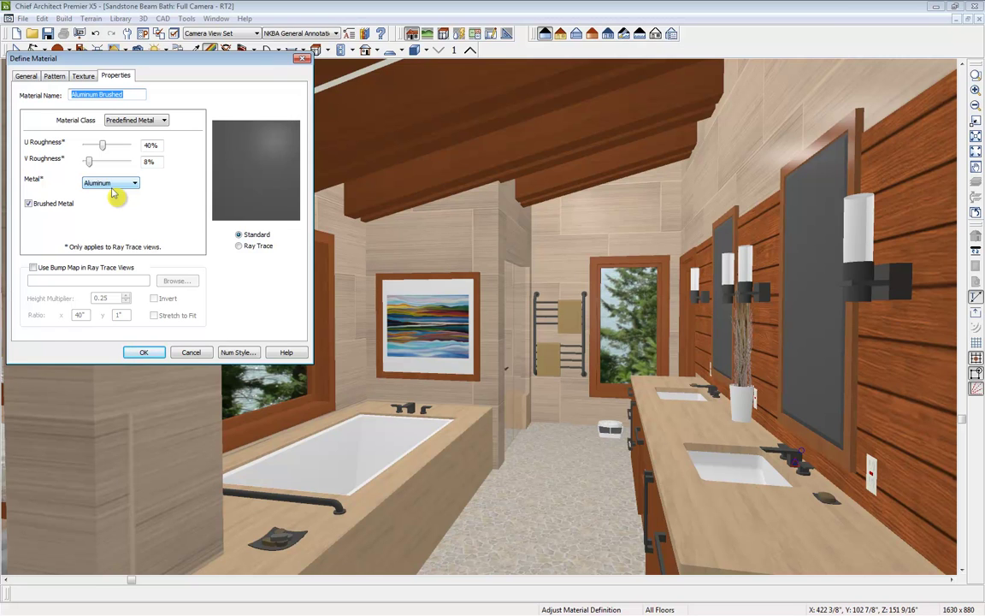
left_click(301, 58)
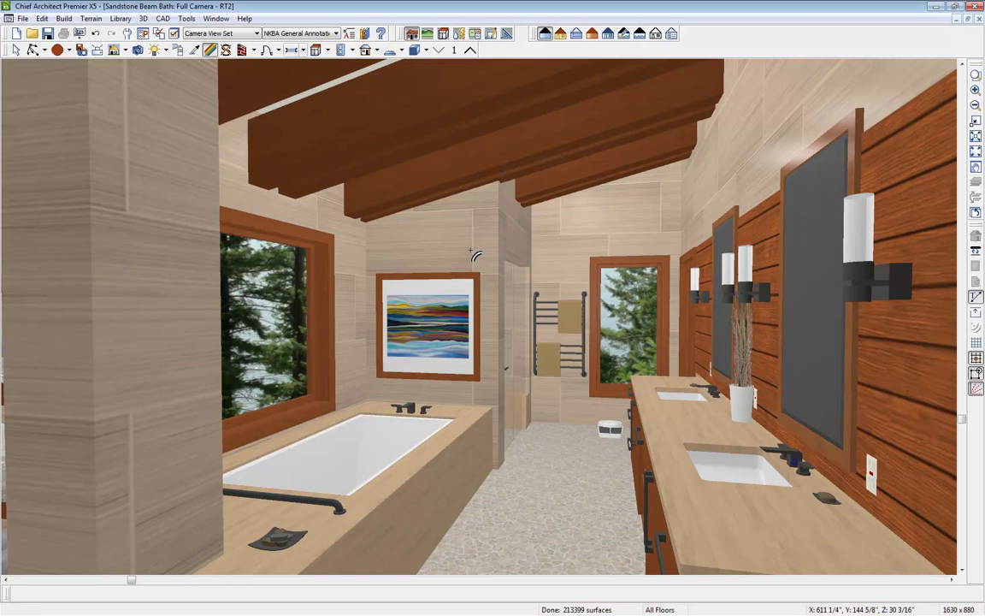
left_click(402, 224)
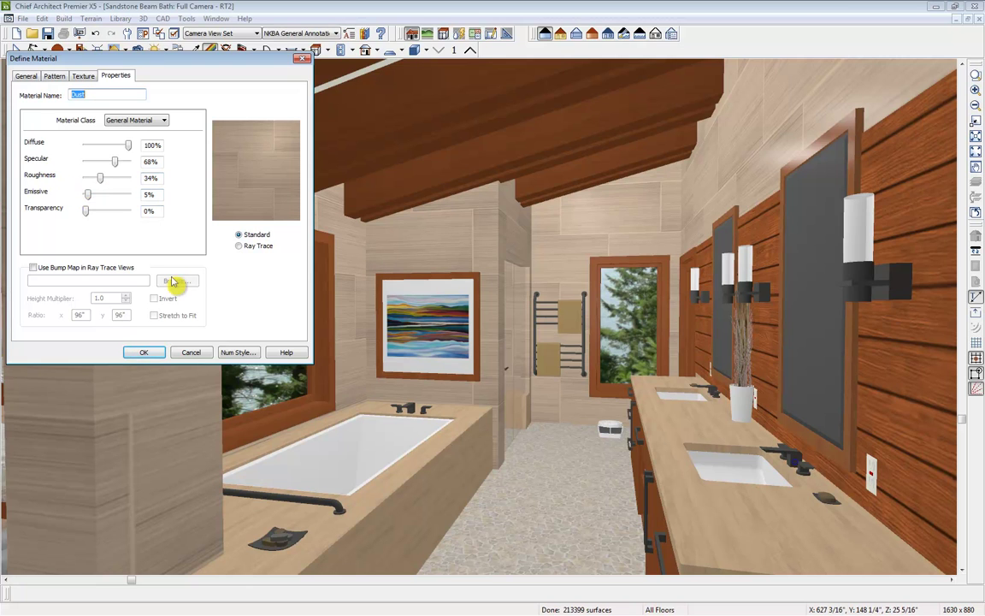
left_click(239, 246)
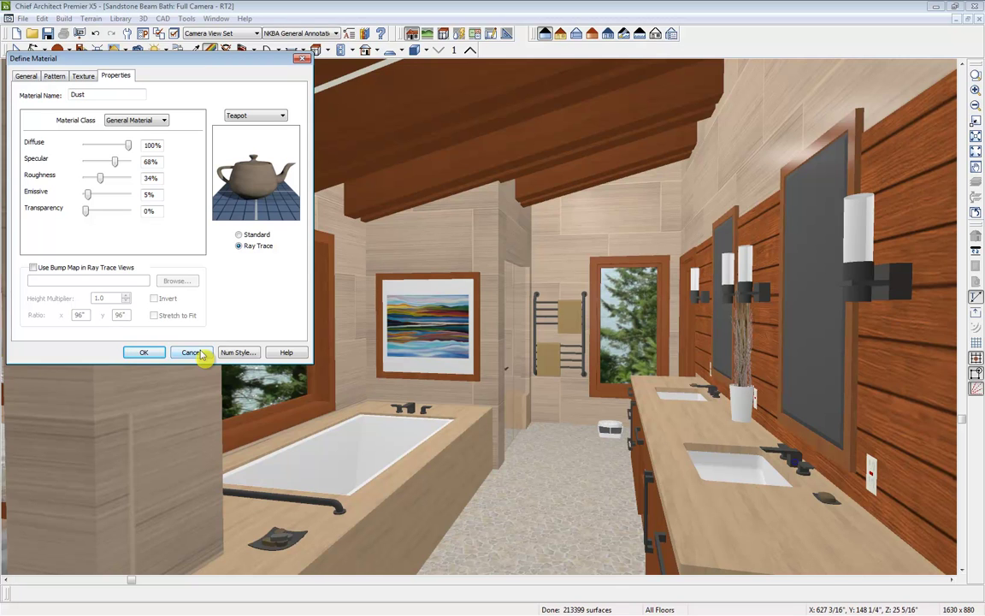
left_click(195, 352)
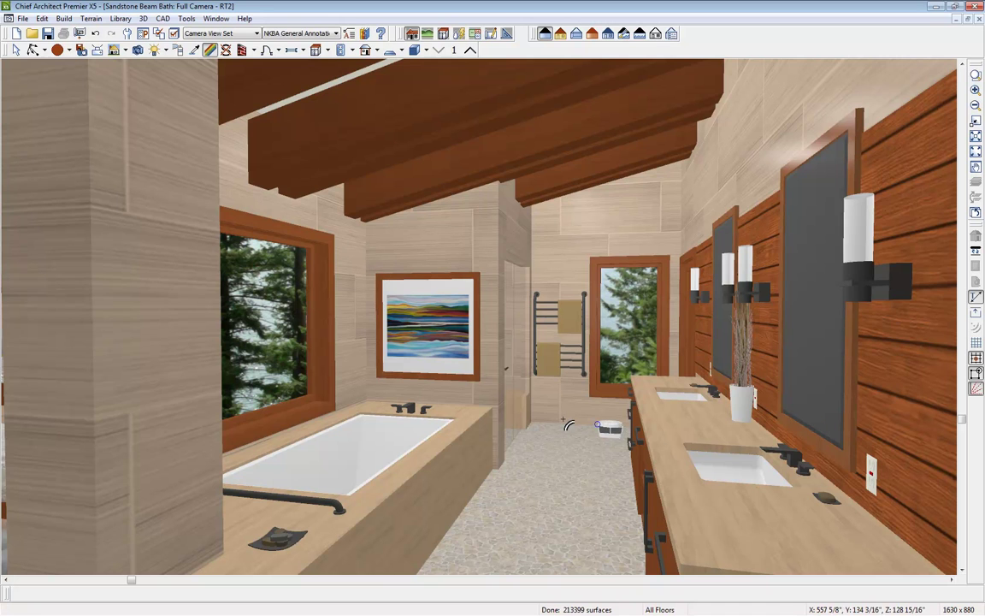
Step through the Ray Trace wizard choosing High Quality, then abandon the new configuration
key("space")
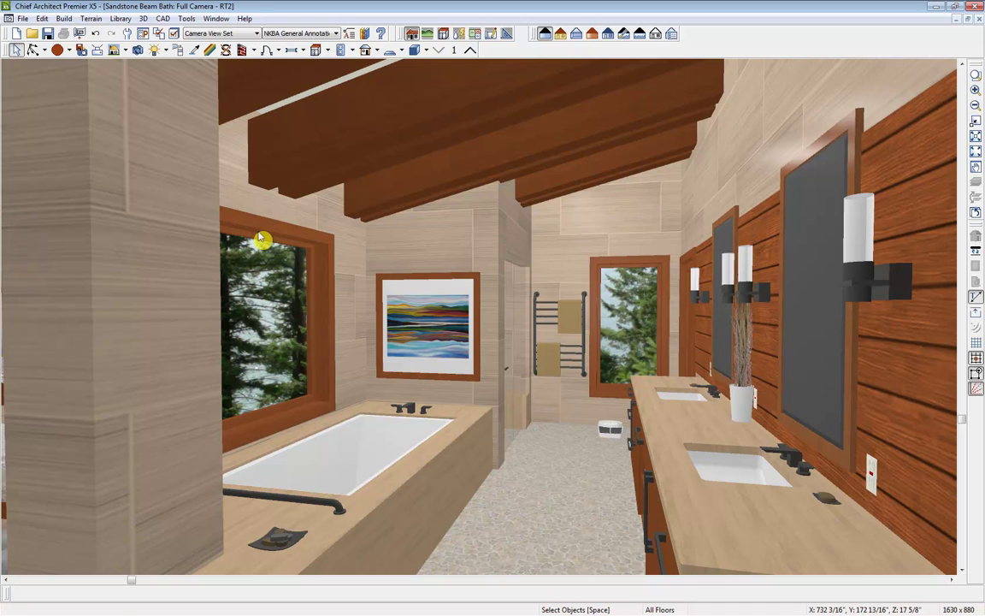
left_click(138, 51)
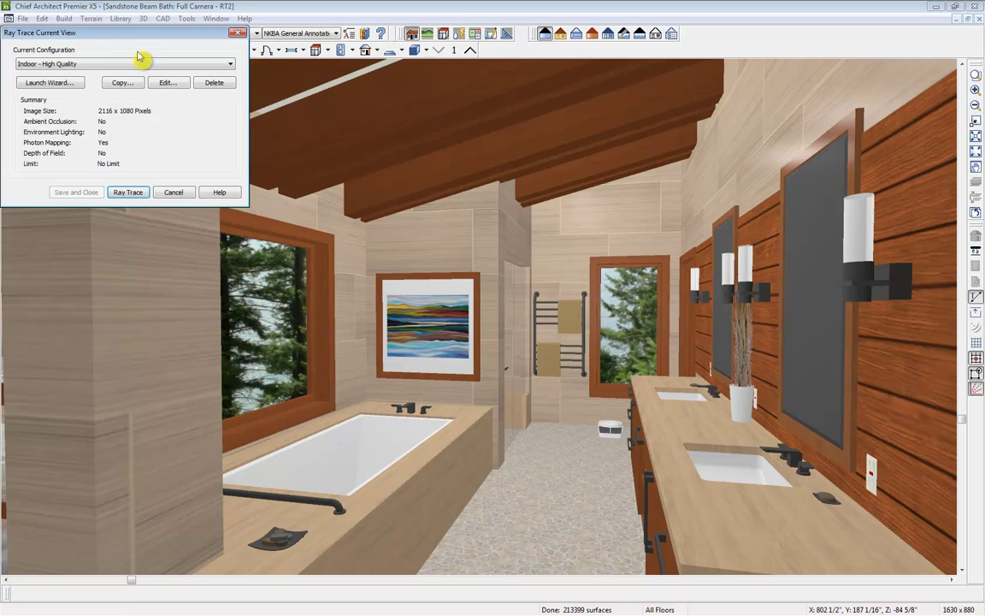
left_click(56, 84)
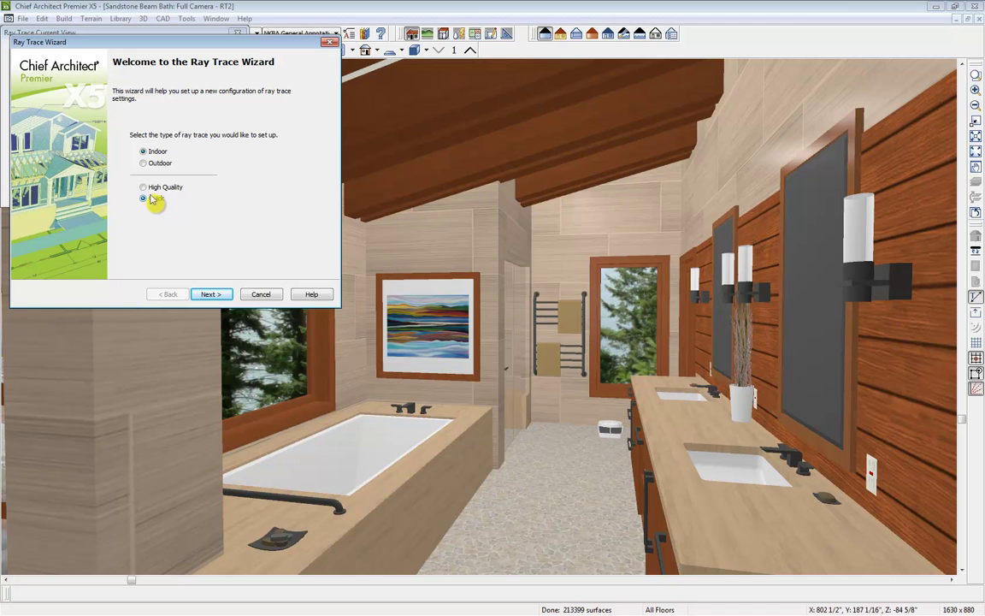
left_click(145, 186)
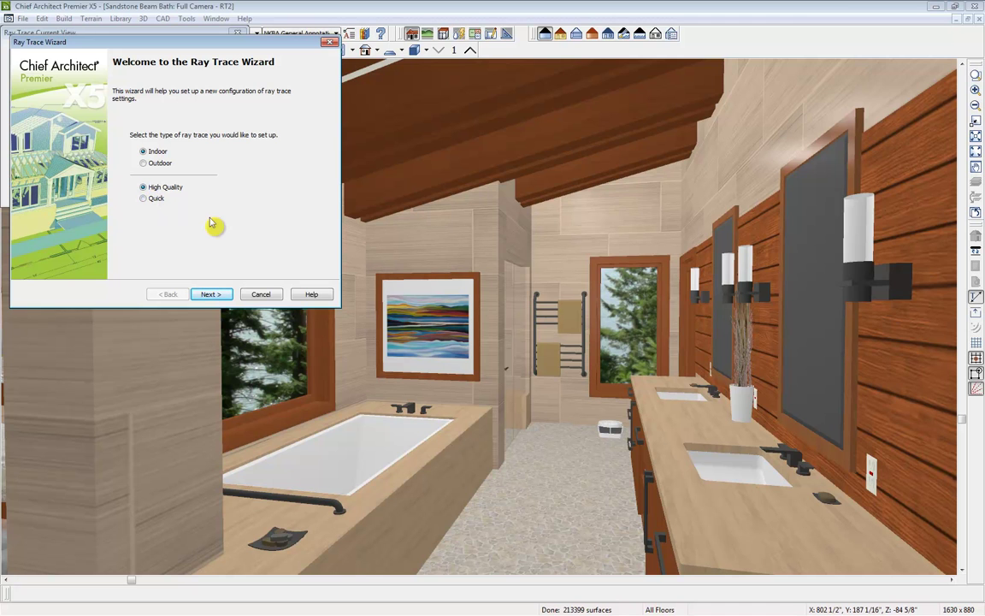
left_click(212, 294)
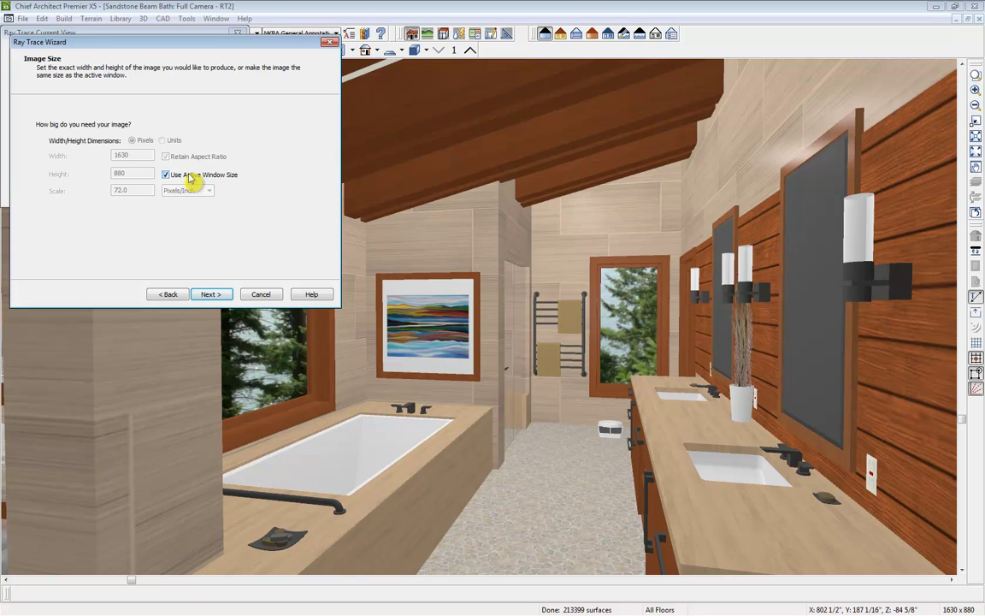
left_click(219, 296)
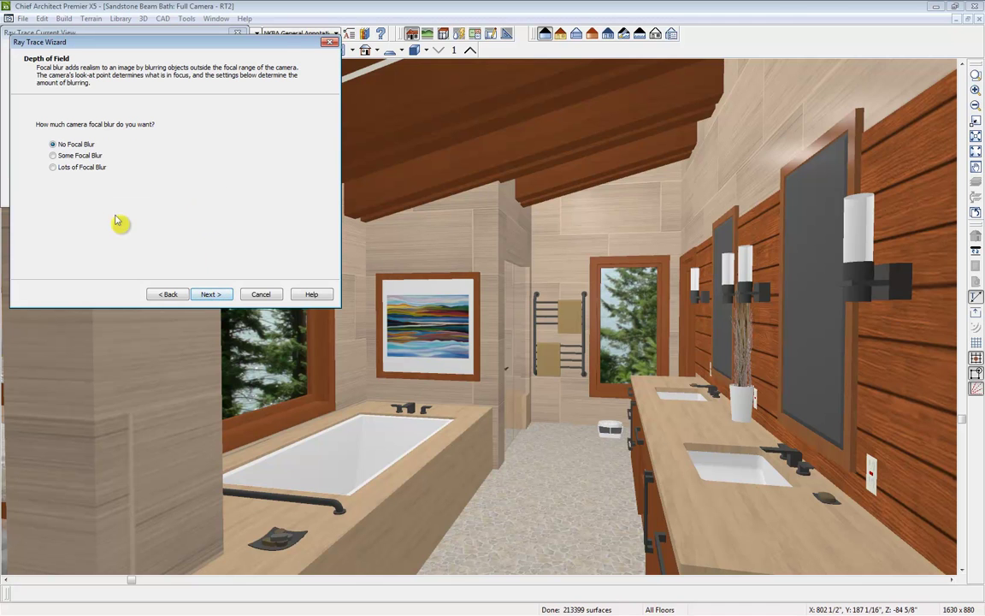
left_click(219, 296)
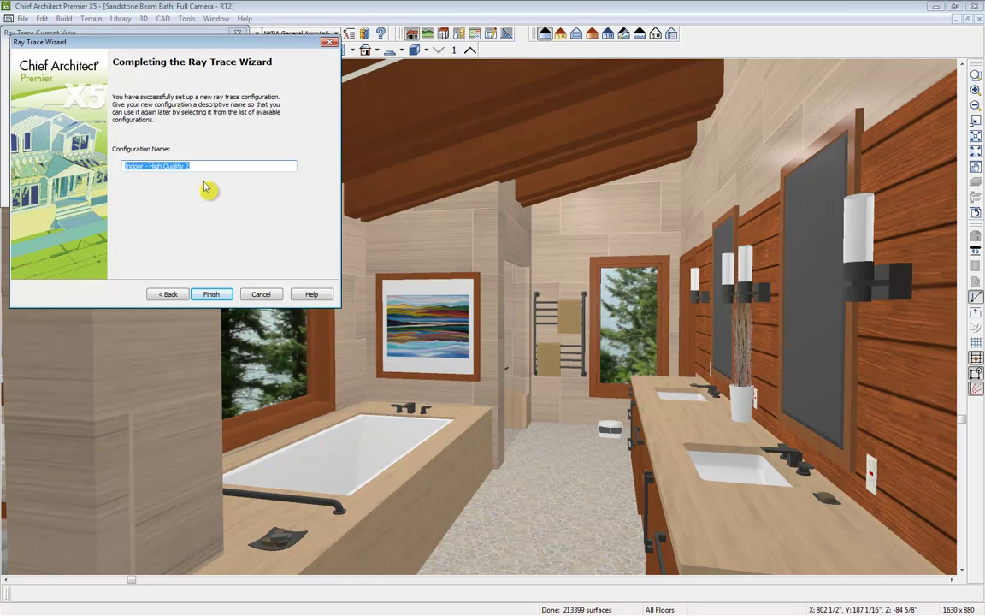
left_click(262, 295)
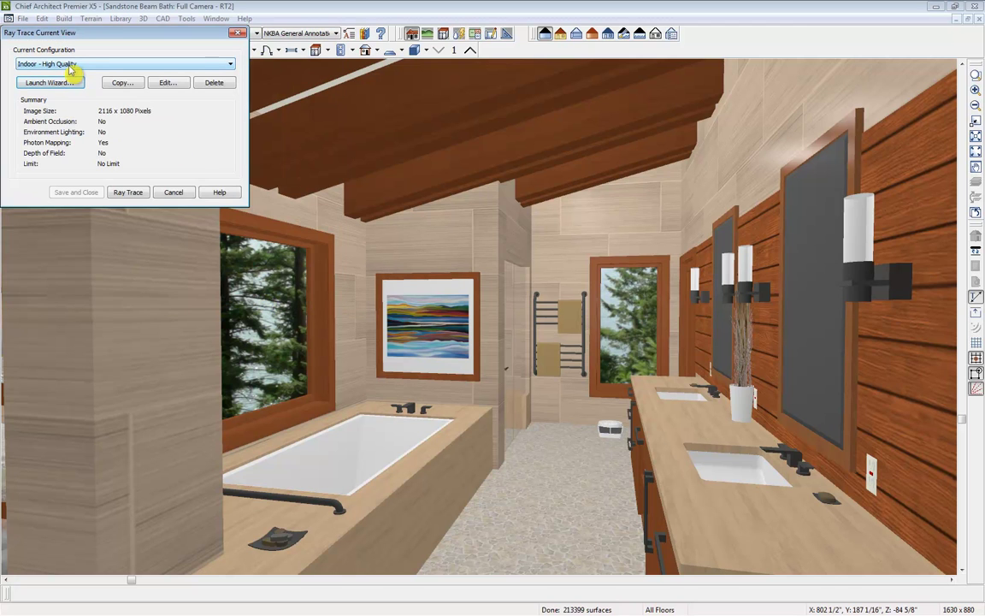
Start the Indoor - High Quality ray trace of the bathroom view, running to pass 7
left_click(133, 194)
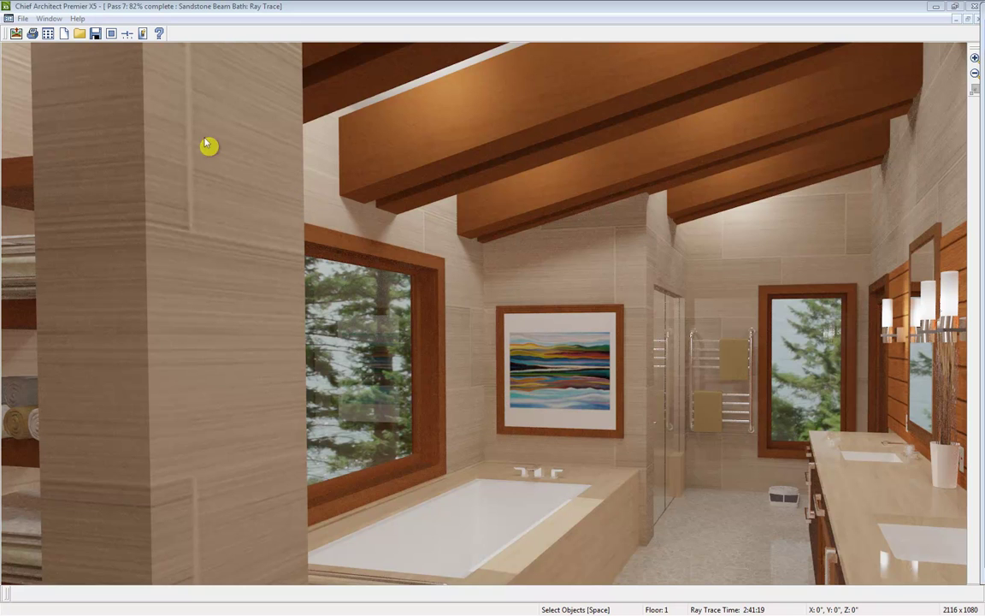
Set the rendered image's Intensity to 60% and Softness to 80% in Adjust Image Properties
left_click(128, 37)
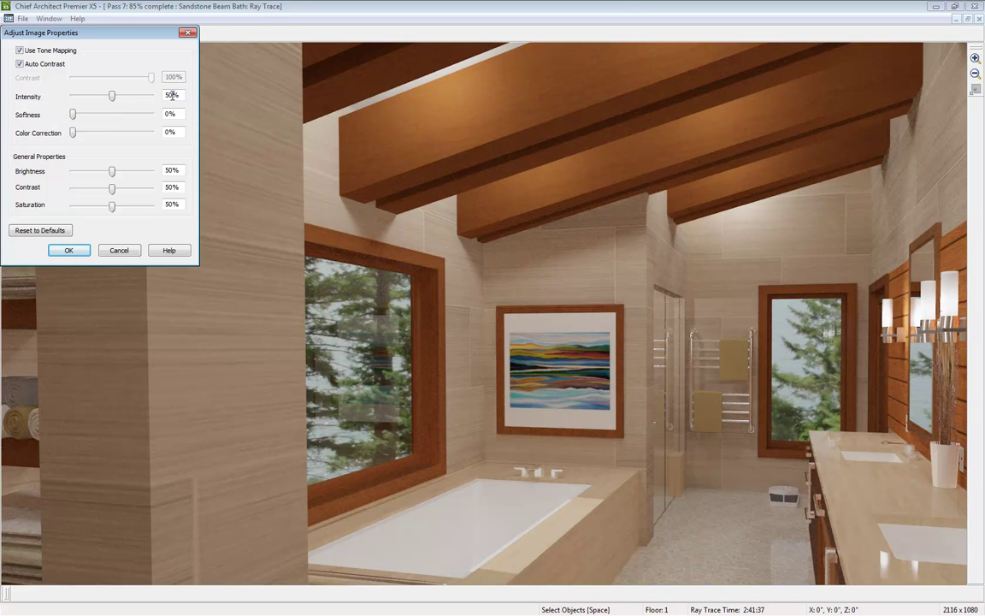
left_click_drag(172, 95, 246, 100)
type("60")
left_click(168, 113)
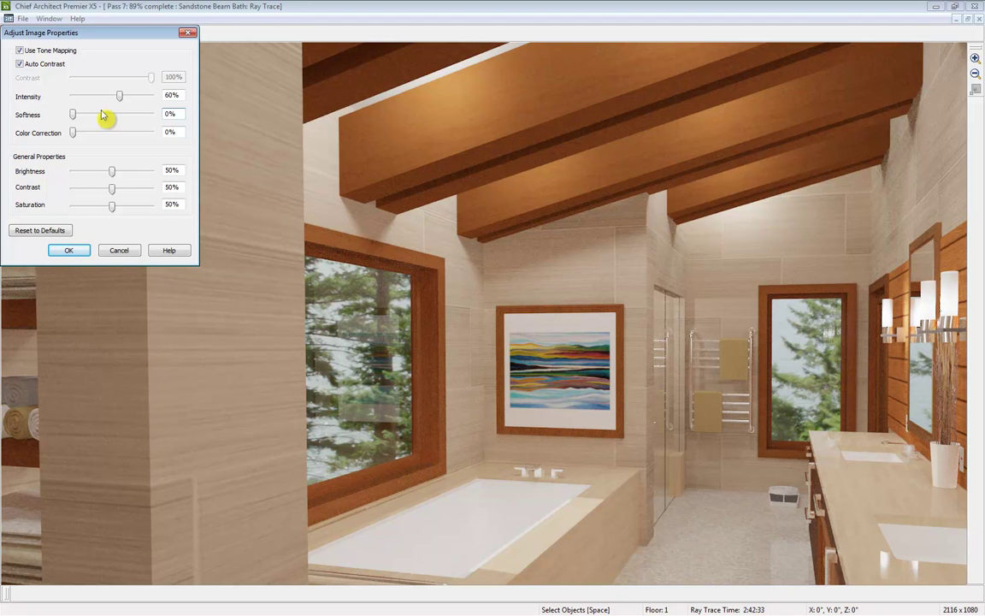
double_click(170, 114)
type("80")
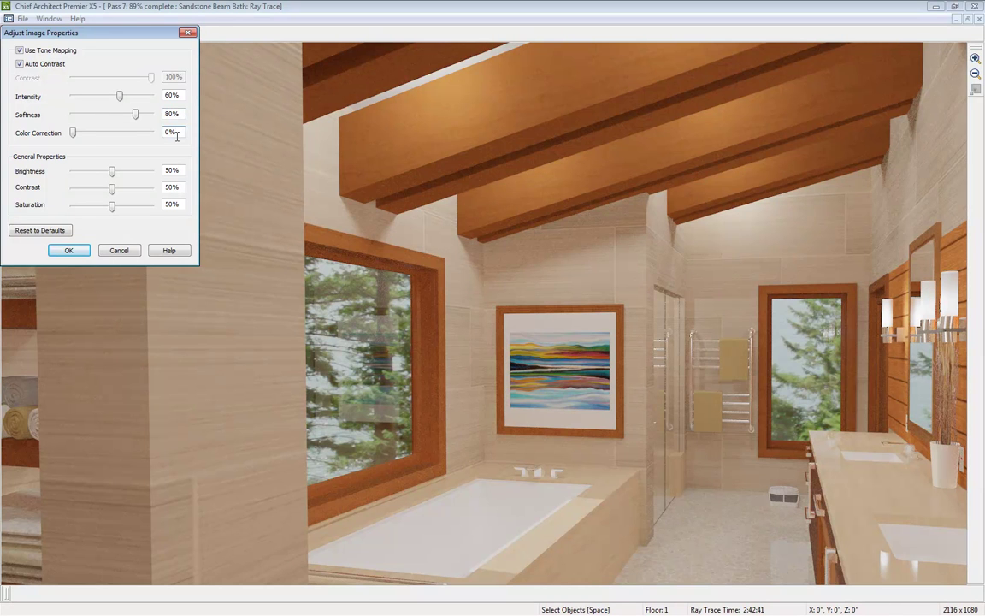
left_click(178, 133)
double_click(169, 133)
type("80")
left_click(182, 112)
double_click(170, 132)
type("0")
Try Contrast 54% and Saturation 56%, then reset all image adjustments to defaults
double_click(174, 186)
type("54")
left_click(183, 205)
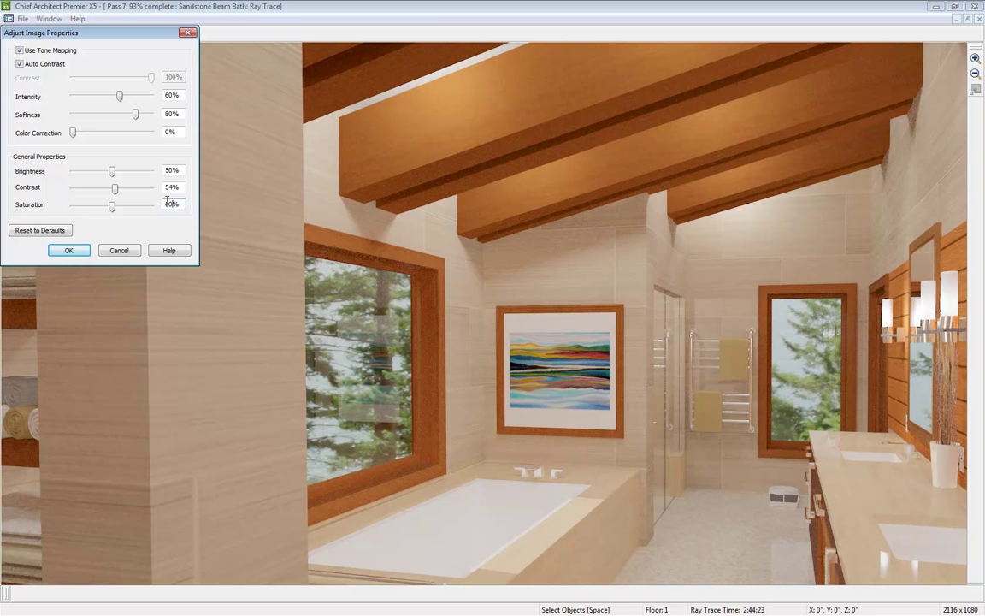
double_click(172, 203)
type("56")
left_click(176, 204)
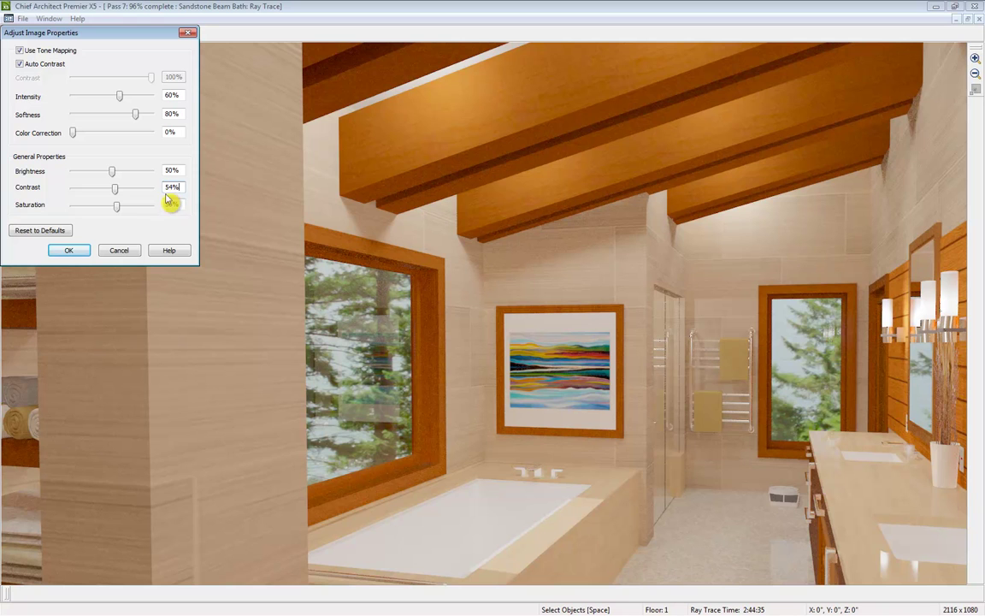
left_click(53, 232)
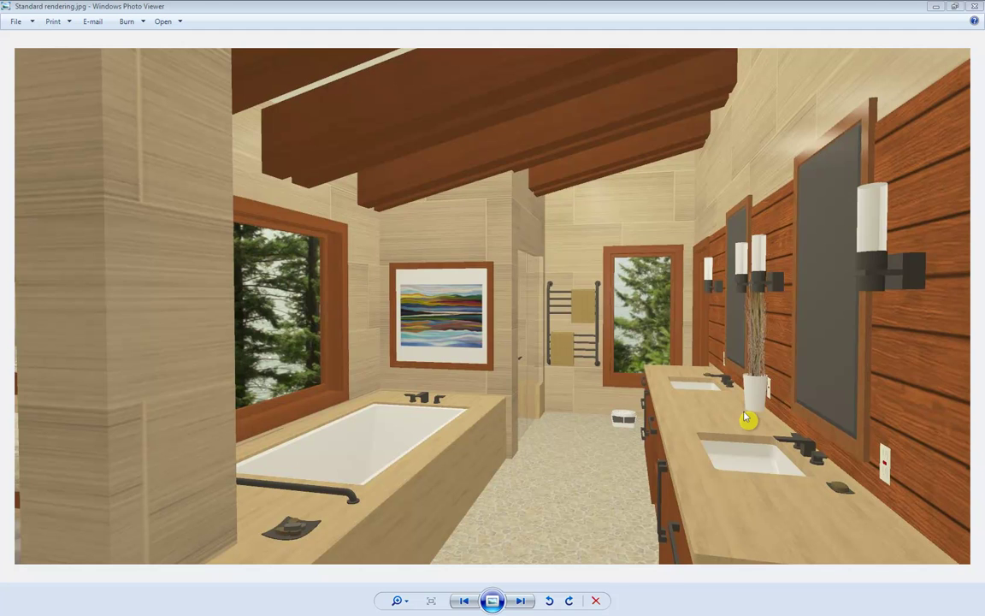
Step from the standard rendering through the 1, 4, 12 and 200-pass bathroom renders
left_click(518, 602)
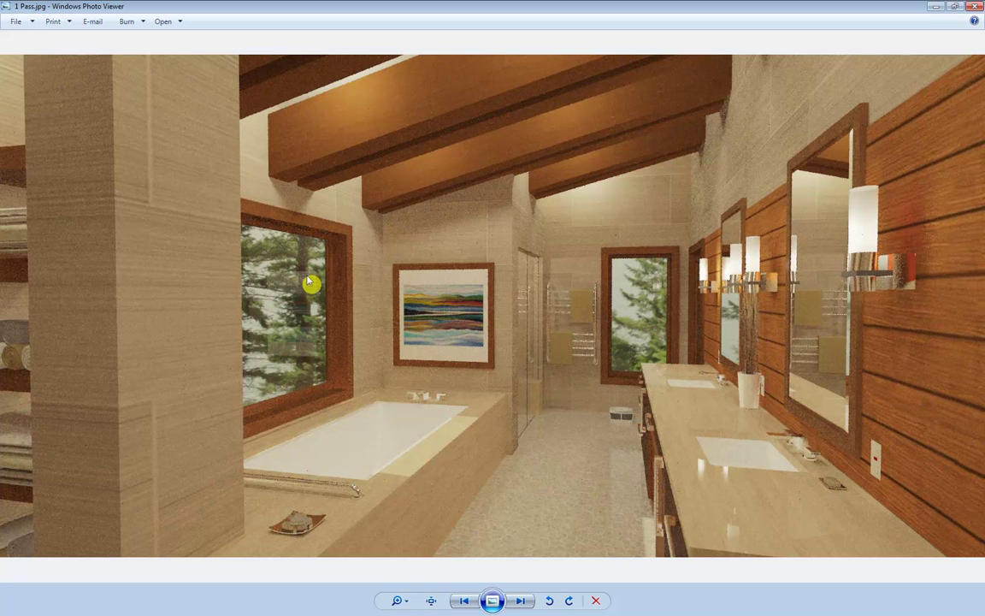
left_click(523, 602)
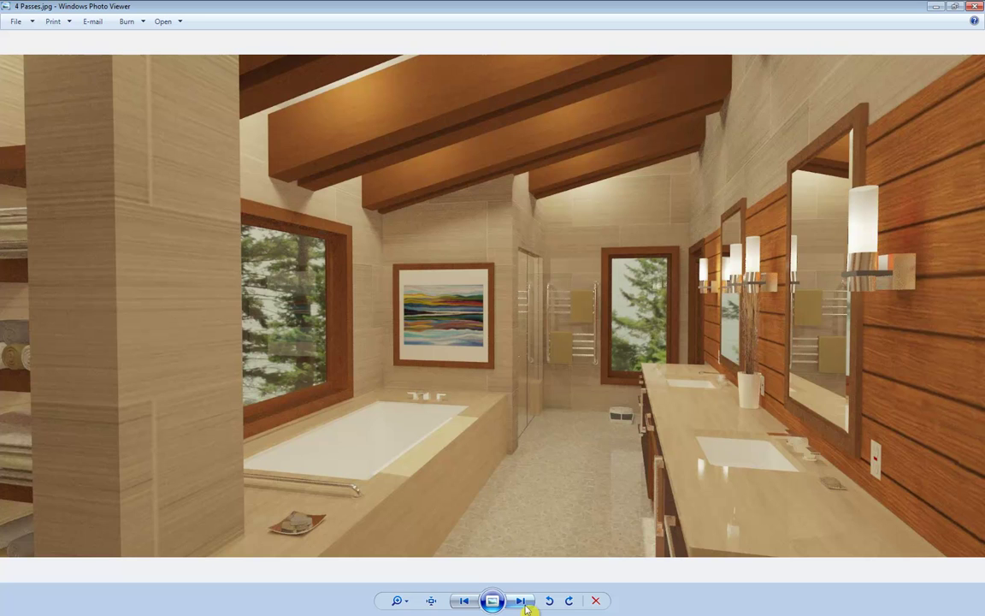
left_click(524, 602)
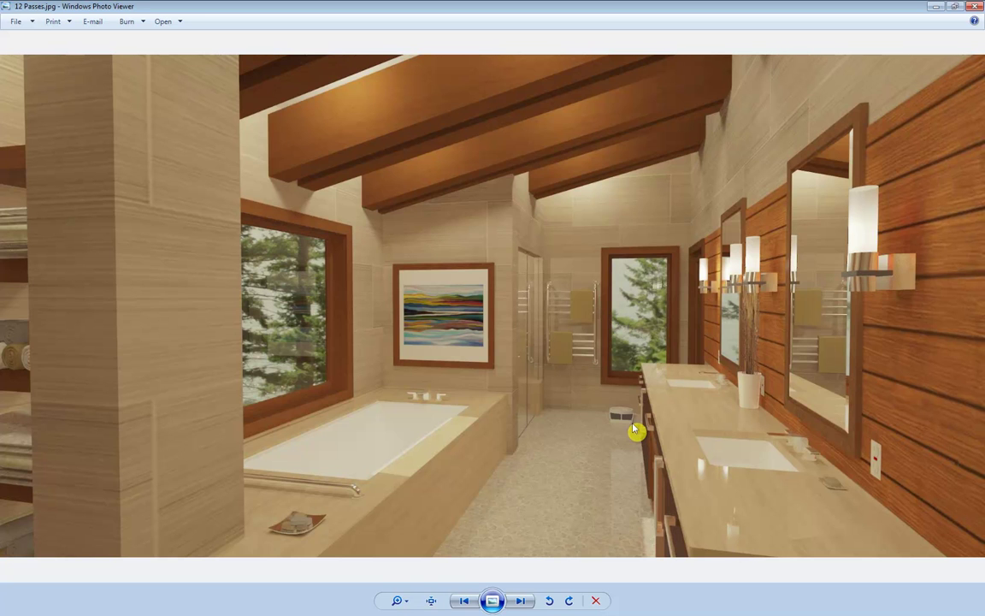
left_click(520, 601)
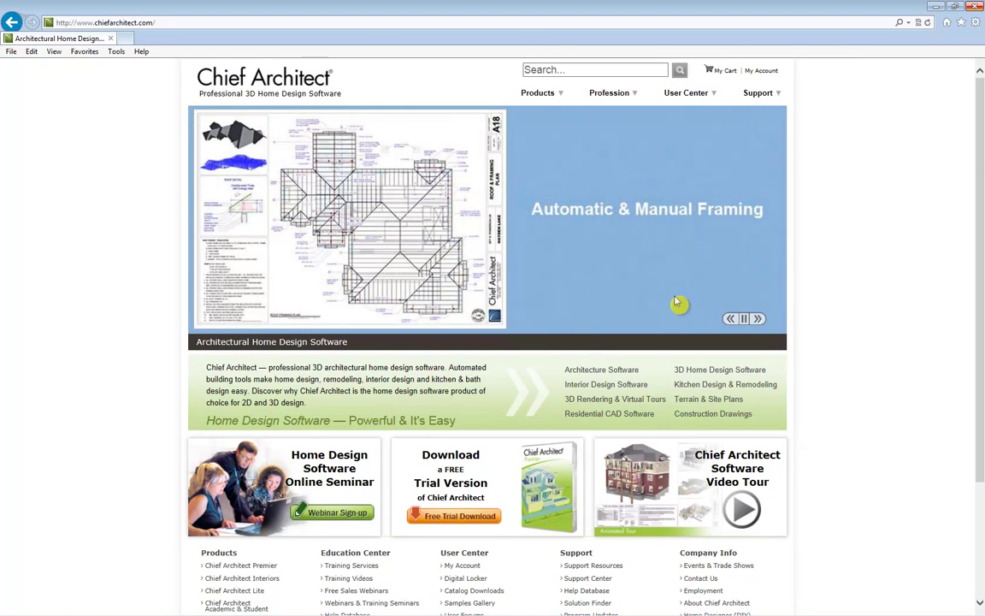
Search the Training Videos page for 'ray trace' and browse the 12 matching videos
mouse_move(691, 95)
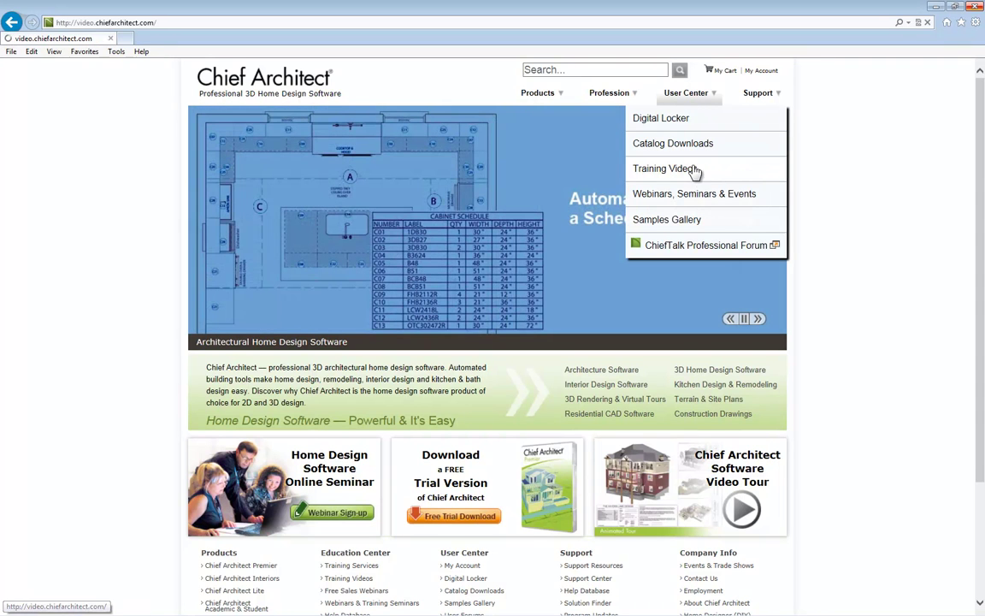
left_click(695, 169)
left_click(296, 168)
type("ray trace")
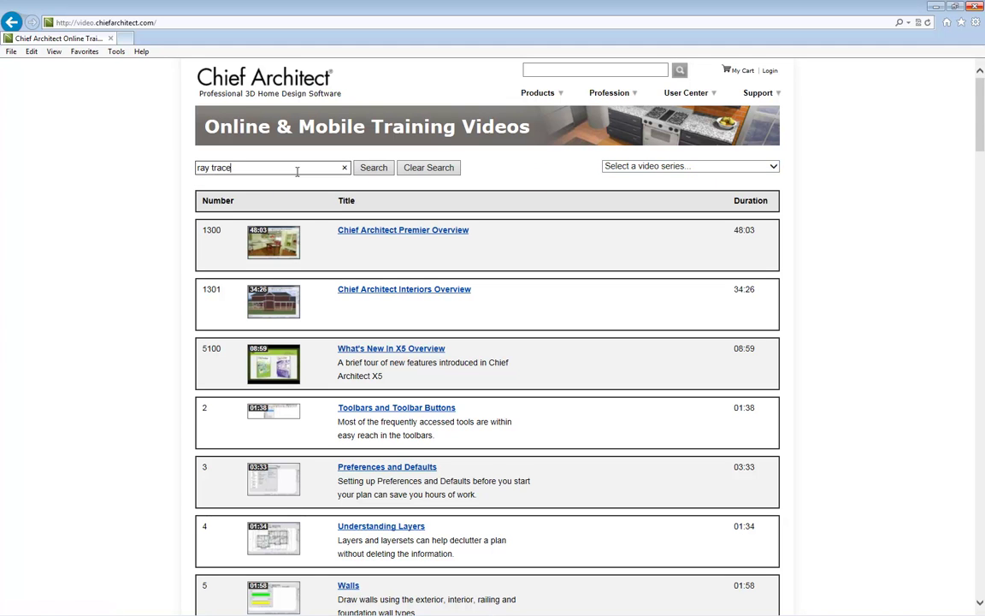
key("Return")
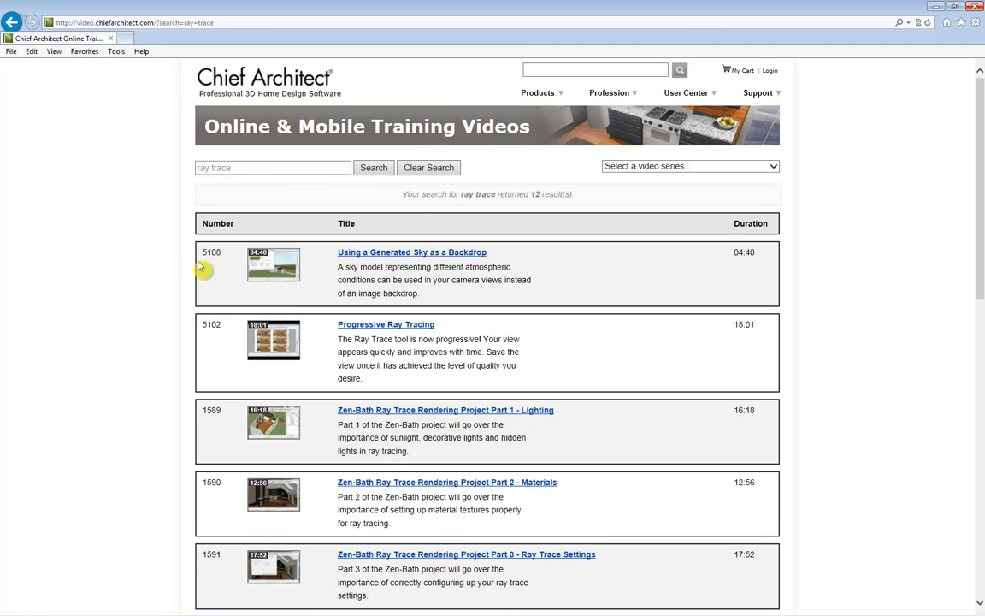
scroll(183, 243, "down", 3)
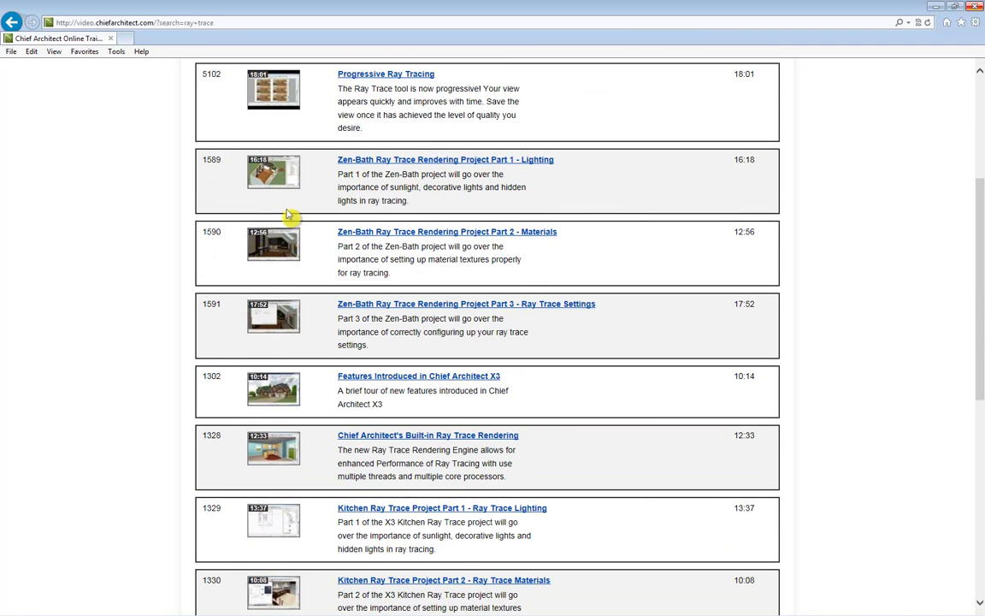
scroll(289, 215, "down", 4)
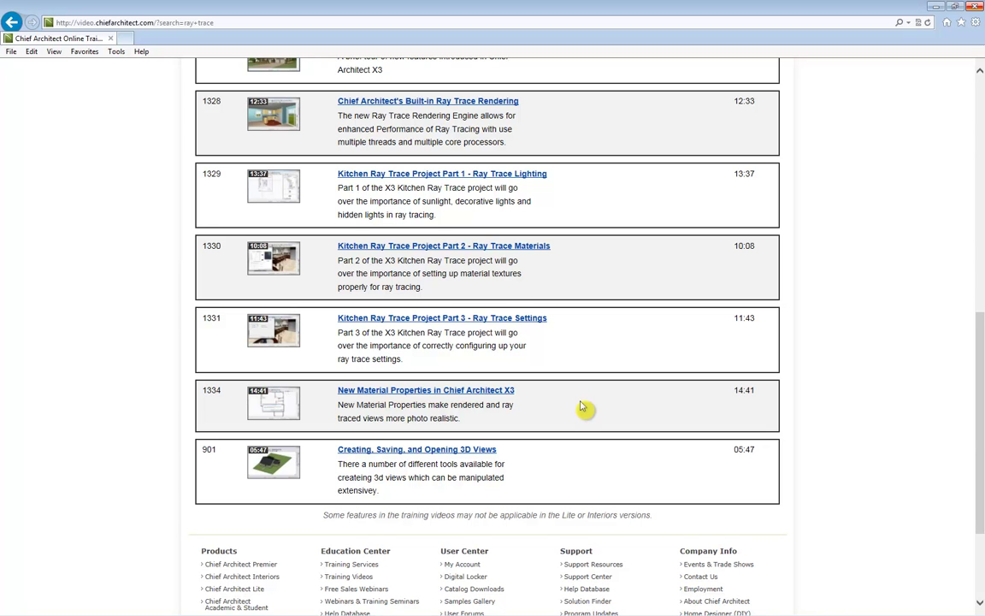
scroll(607, 394, "up", 10)
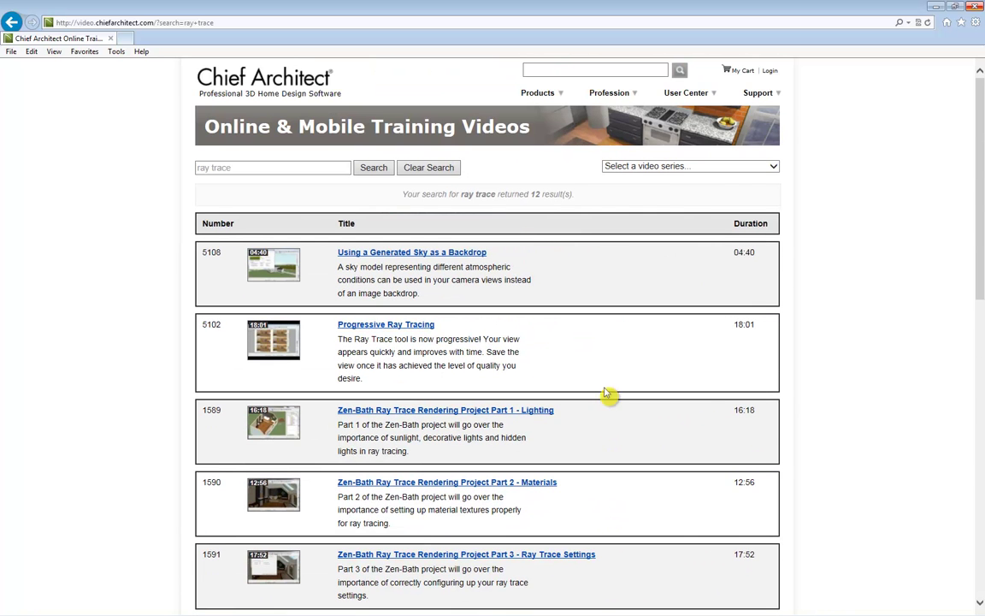
Go to the Samples Gallery page from the User Center menu
mouse_move(697, 98)
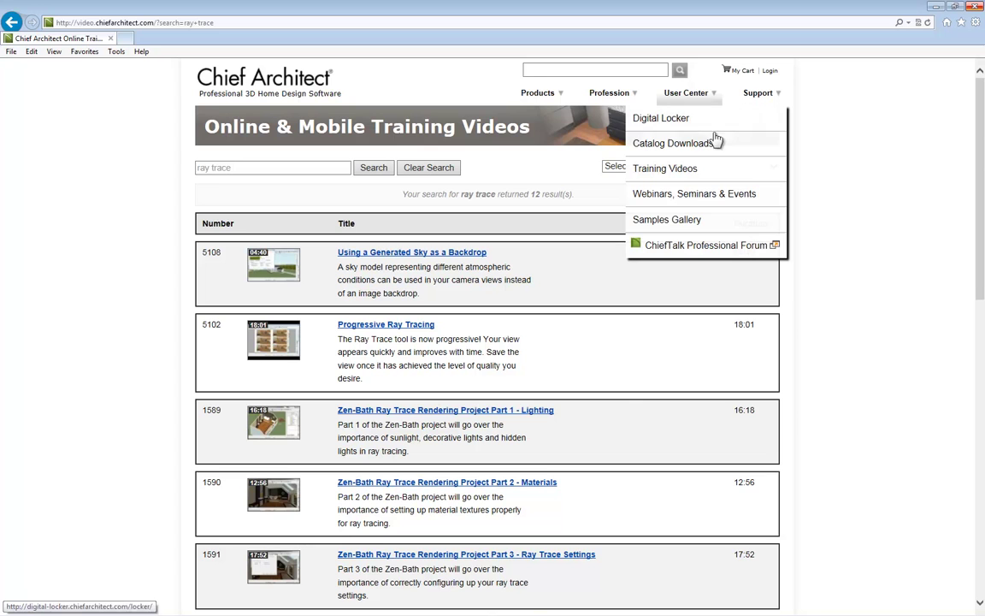
left_click(678, 225)
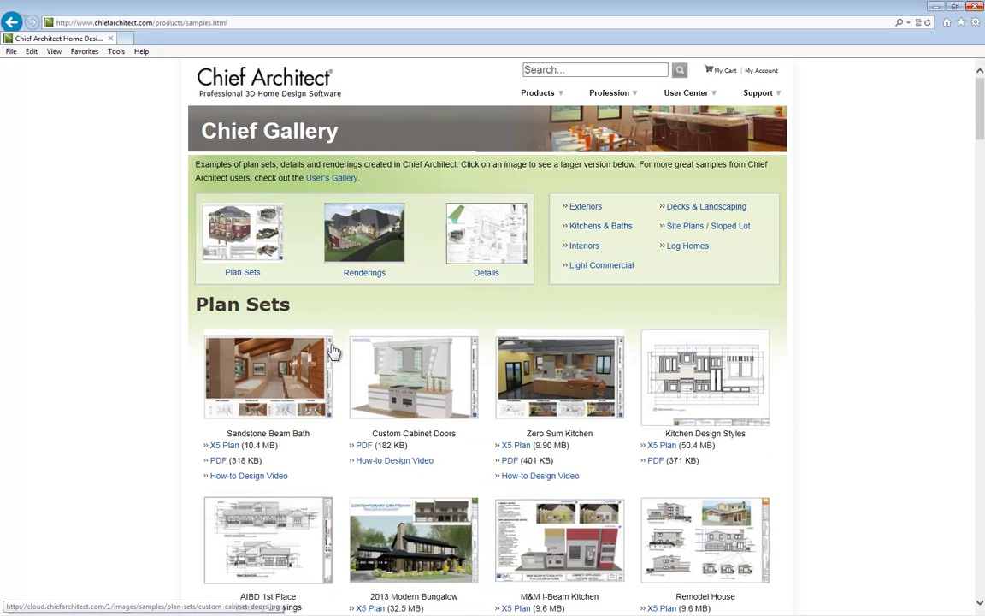